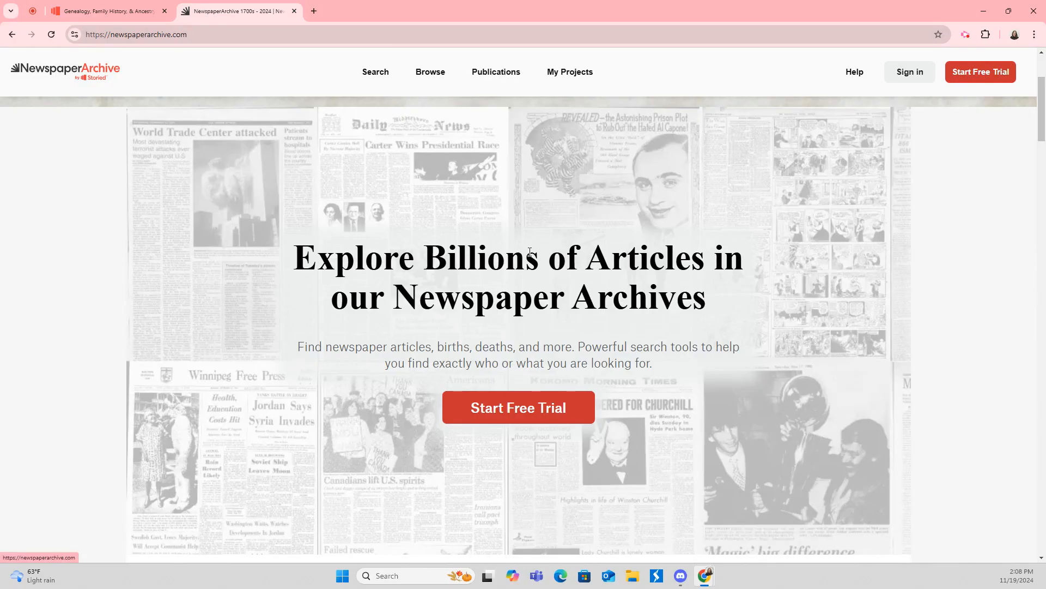
Close the NewspaperArchive tab so the Storied homepage is showing.
click(294, 11)
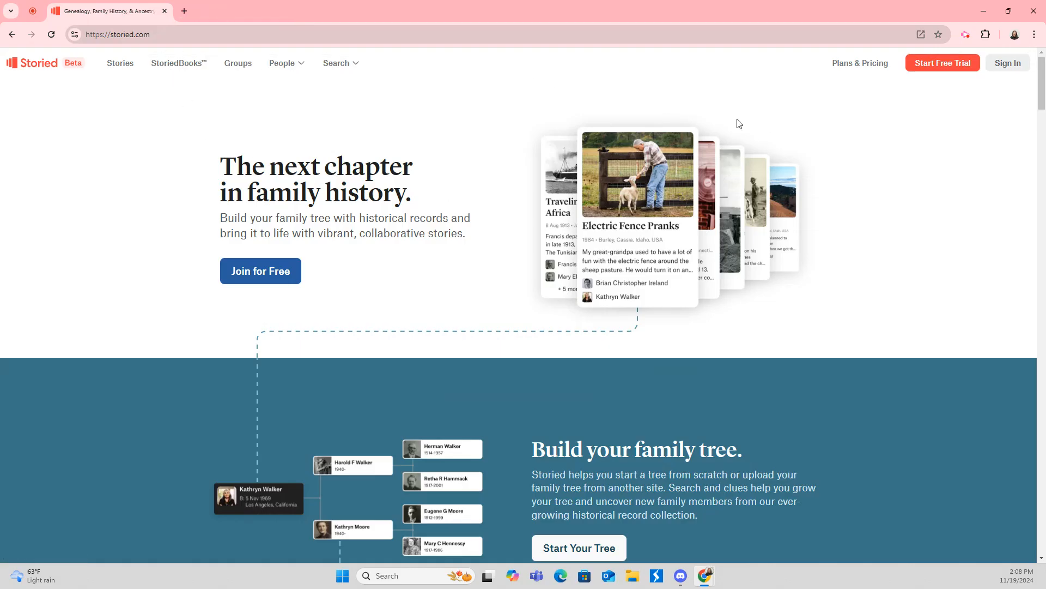
Sign in to Storied with the account e-mail and password.
click(999, 64)
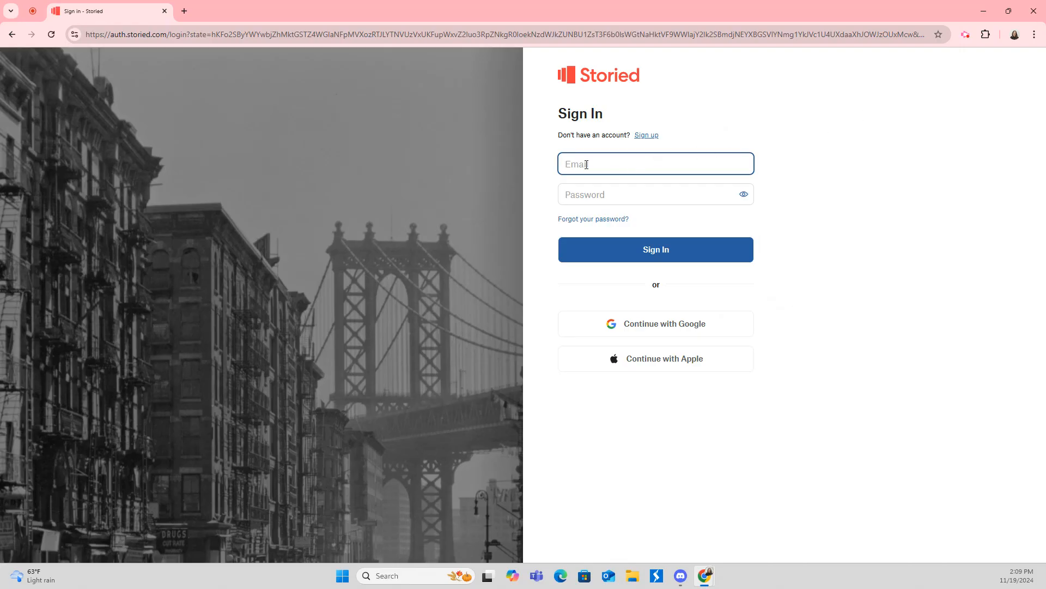
key(Tab)
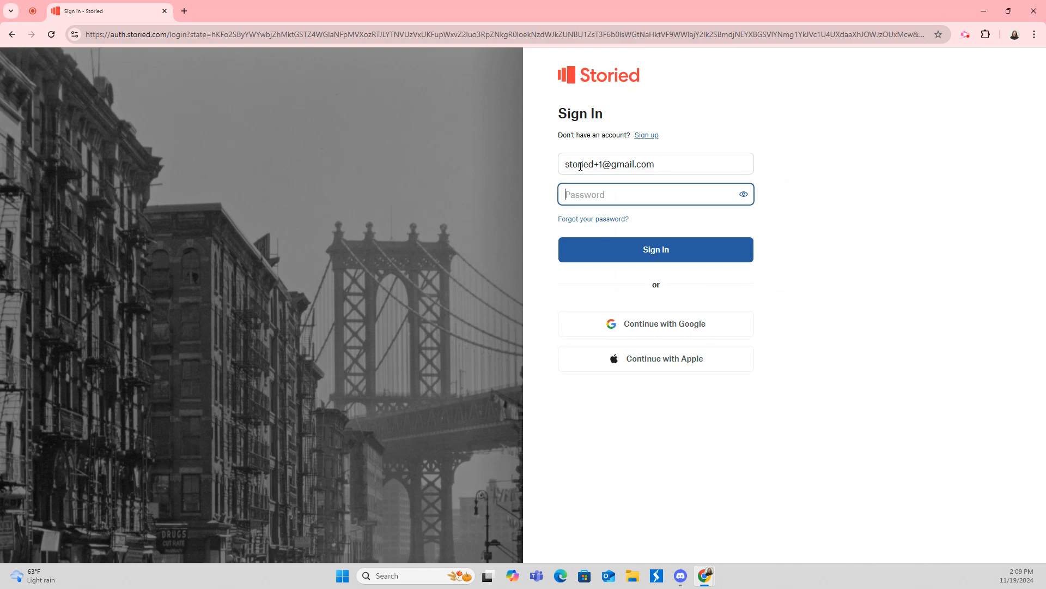
text(***)
key(Return)
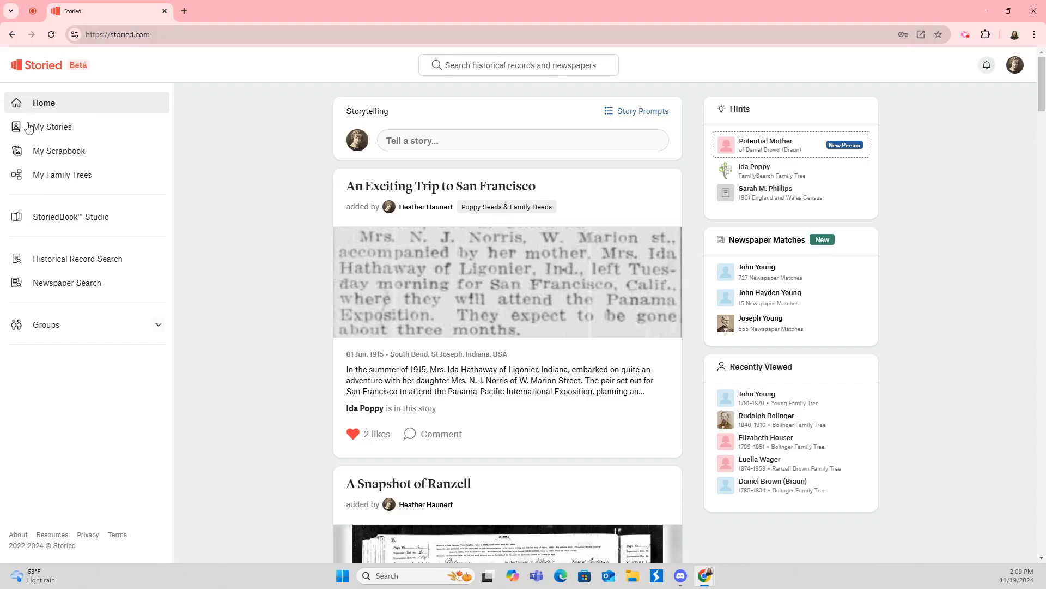
Open My Family Trees, dismiss Tree Tasks, and back out of creating a new tree.
click(65, 177)
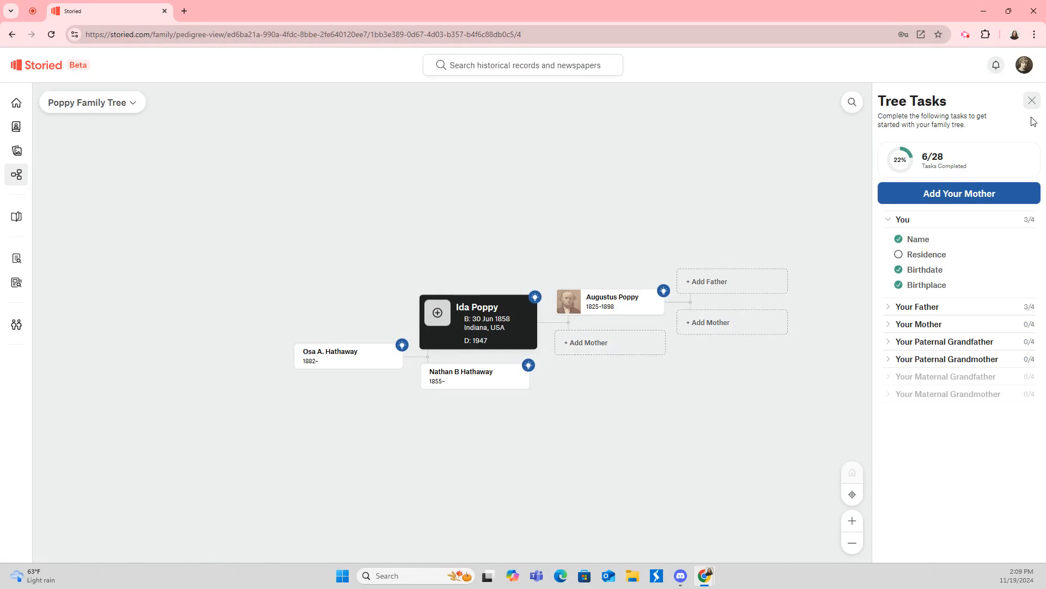
click(1032, 100)
click(110, 106)
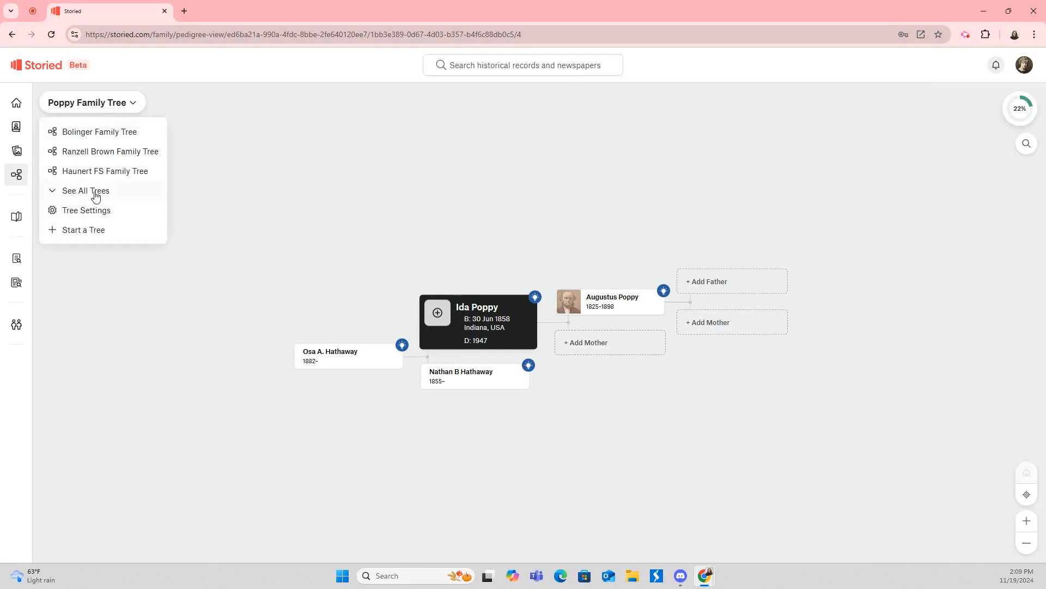
click(93, 231)
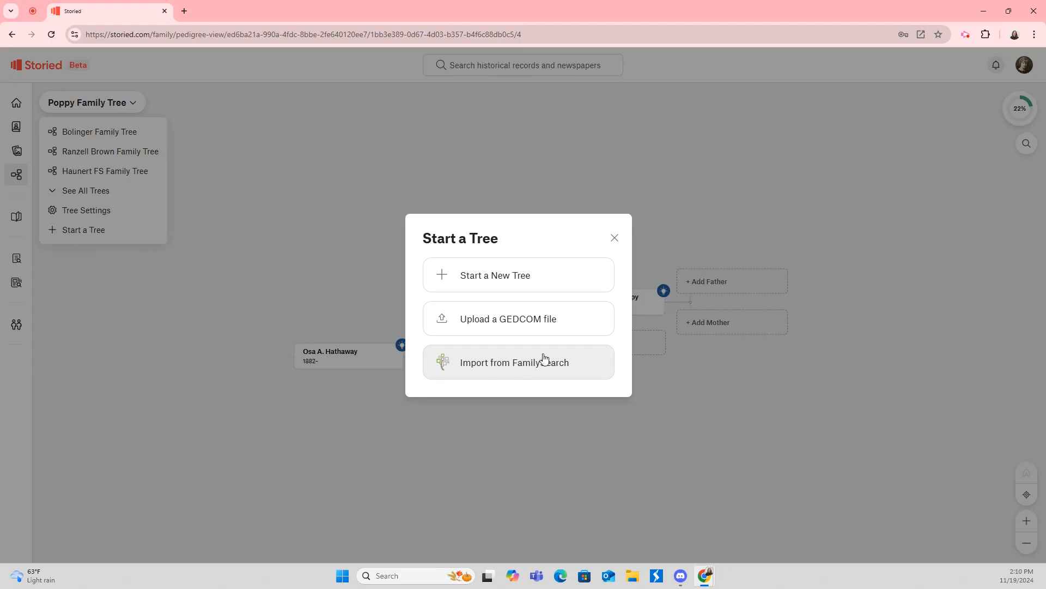
click(615, 239)
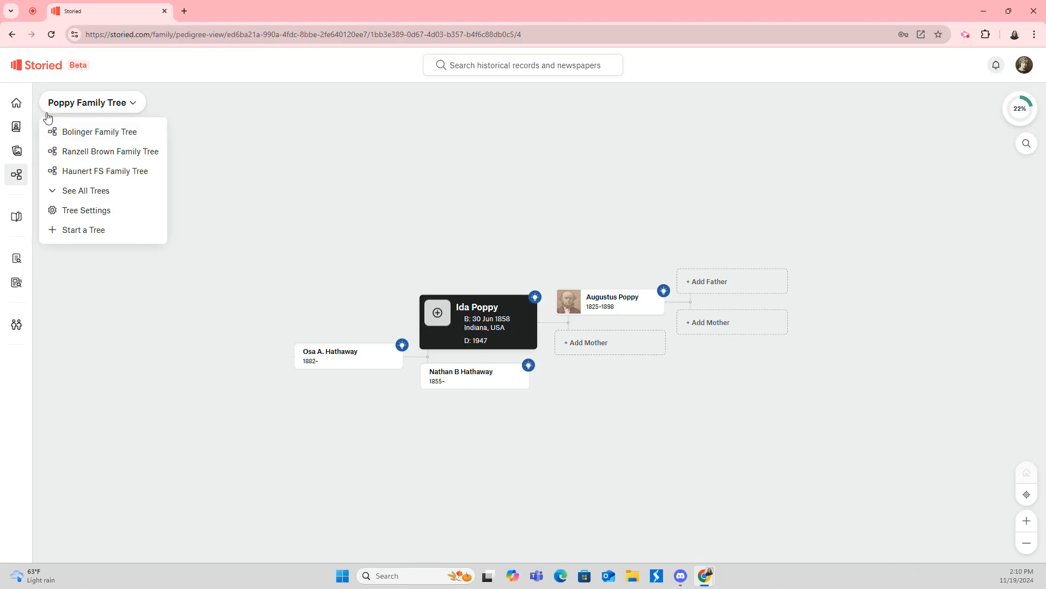
Visit Newspaper Search, then return to the Poppy Family Tree pedigree view.
mouse_move(7, 104)
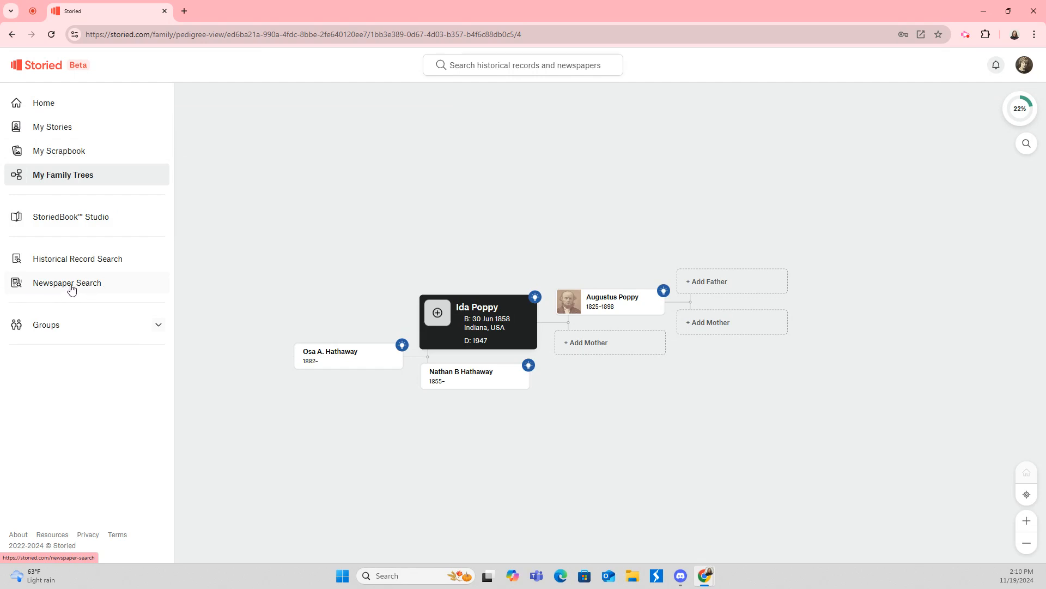
click(46, 288)
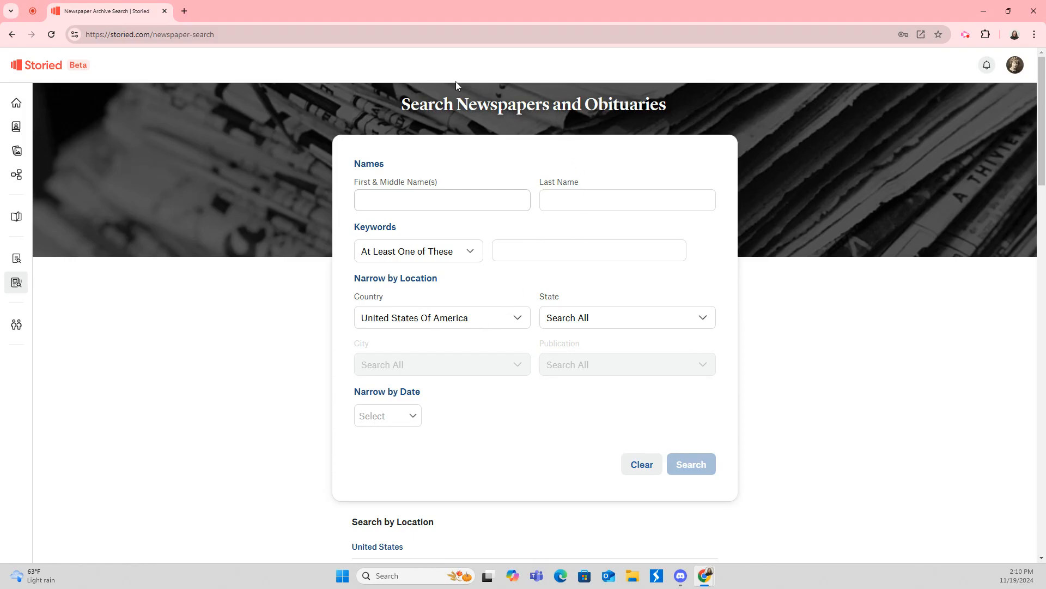
mouse_move(33, 123)
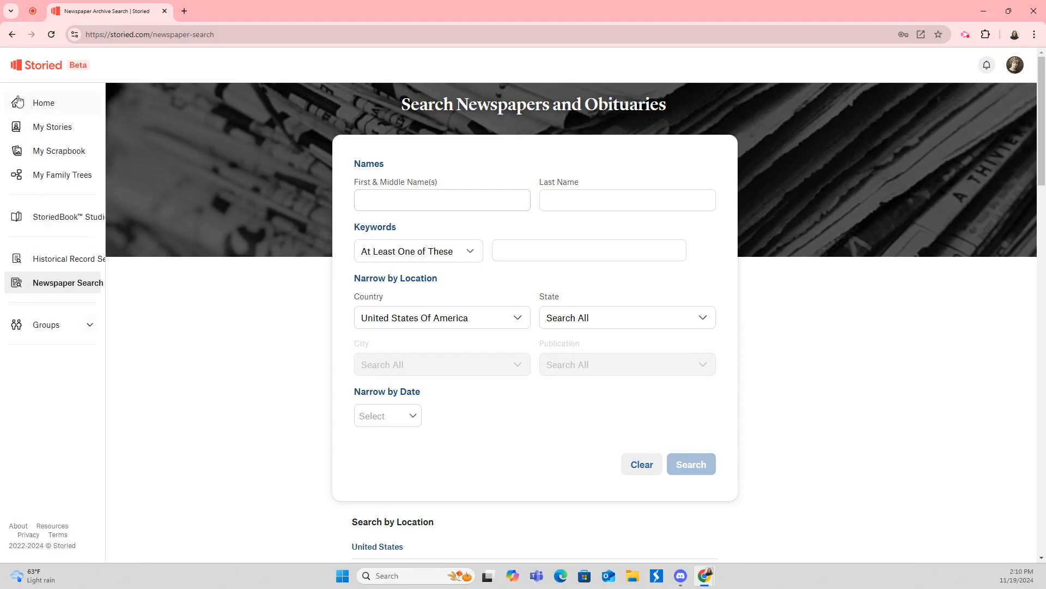
click(37, 175)
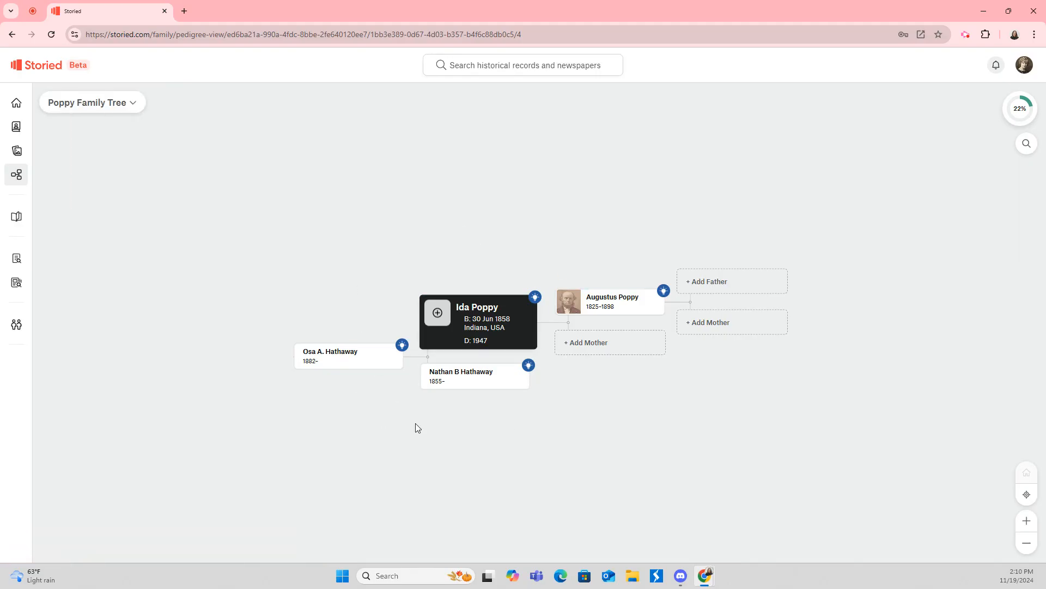
click(599, 304)
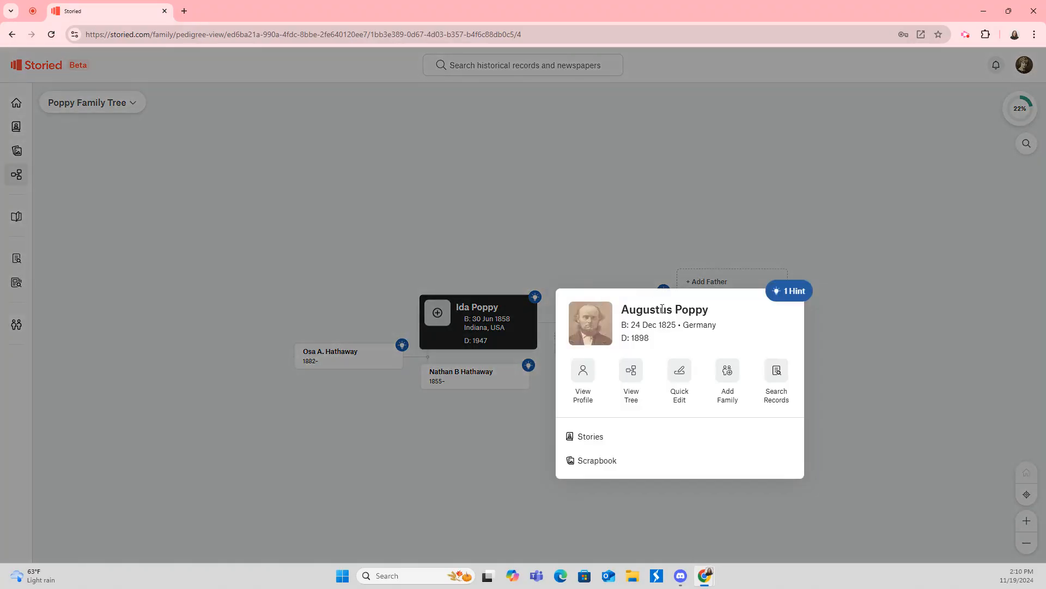
click(582, 375)
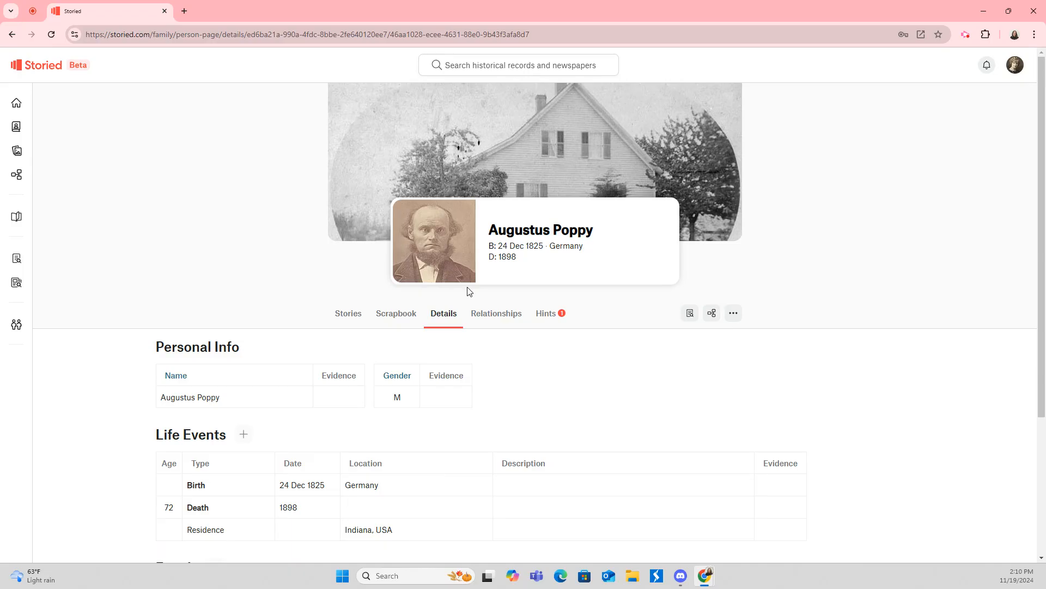
click(500, 314)
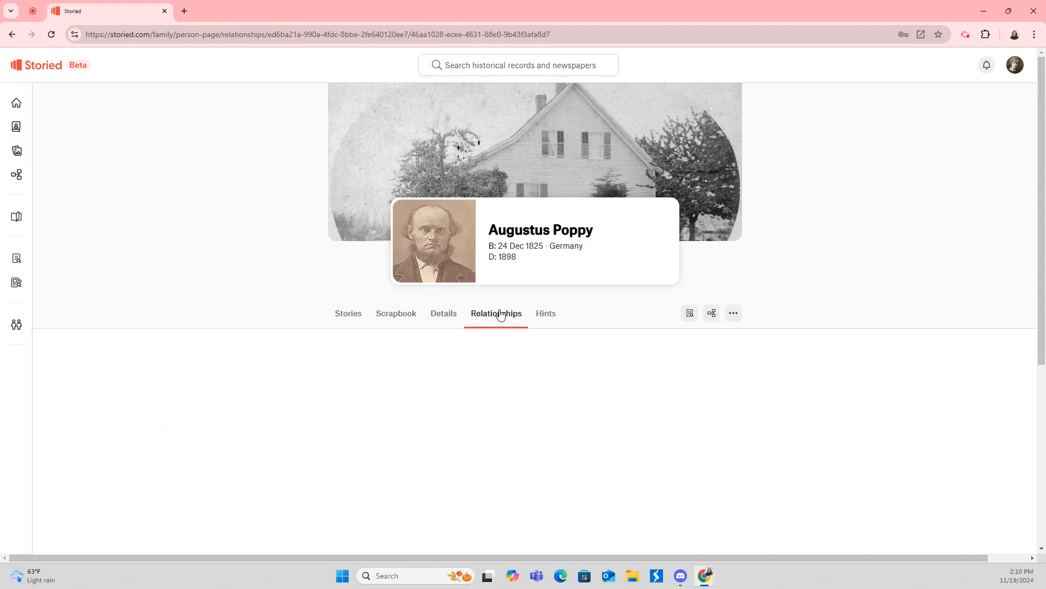
scroll(500, 315, down, 2)
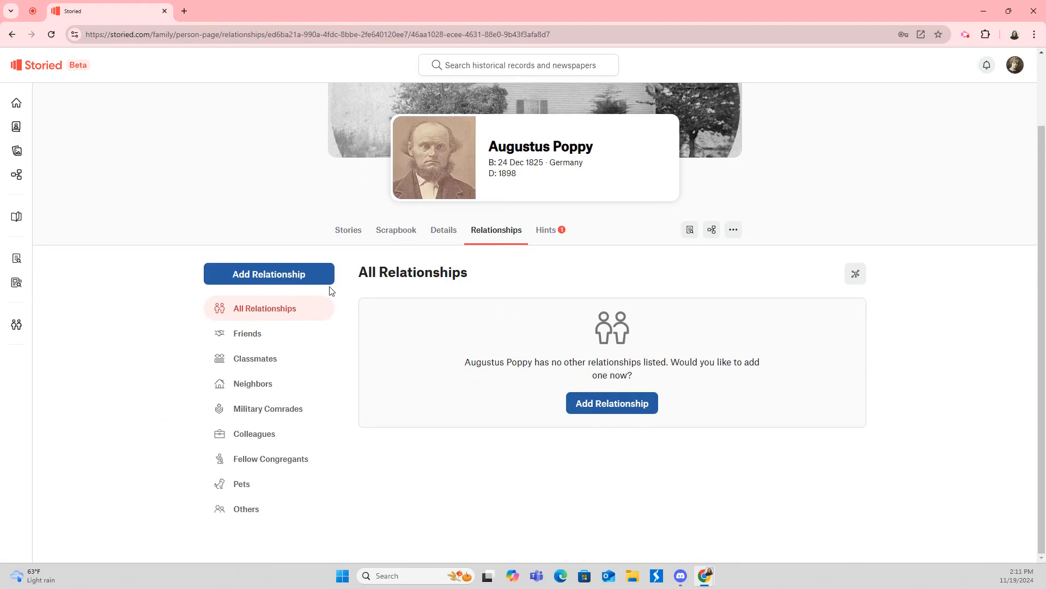
click(289, 275)
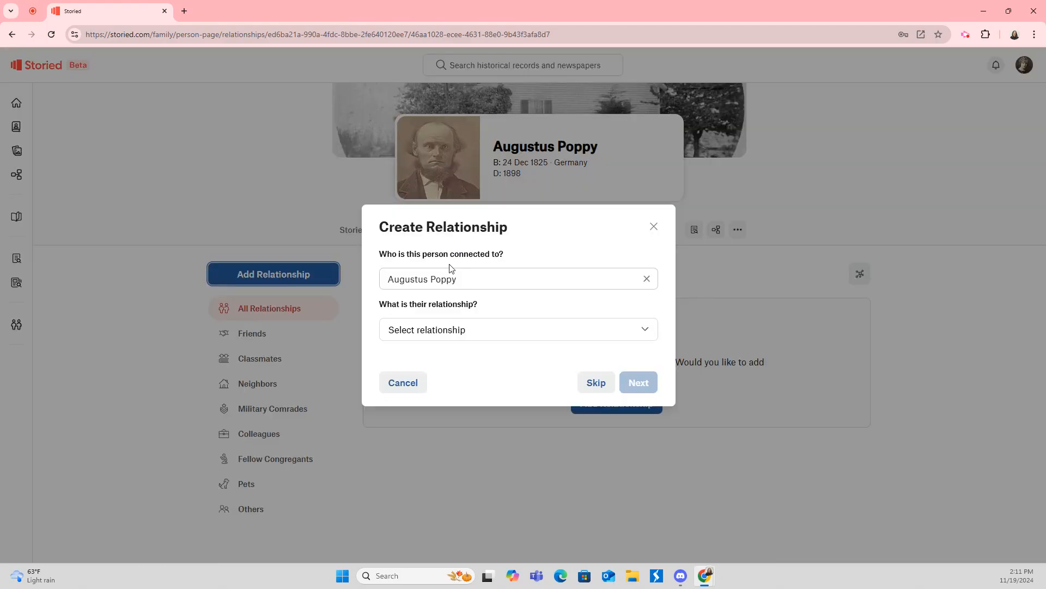
Set the relationship type to Other, described as 'Pastor for the Church of Christ'.
click(455, 335)
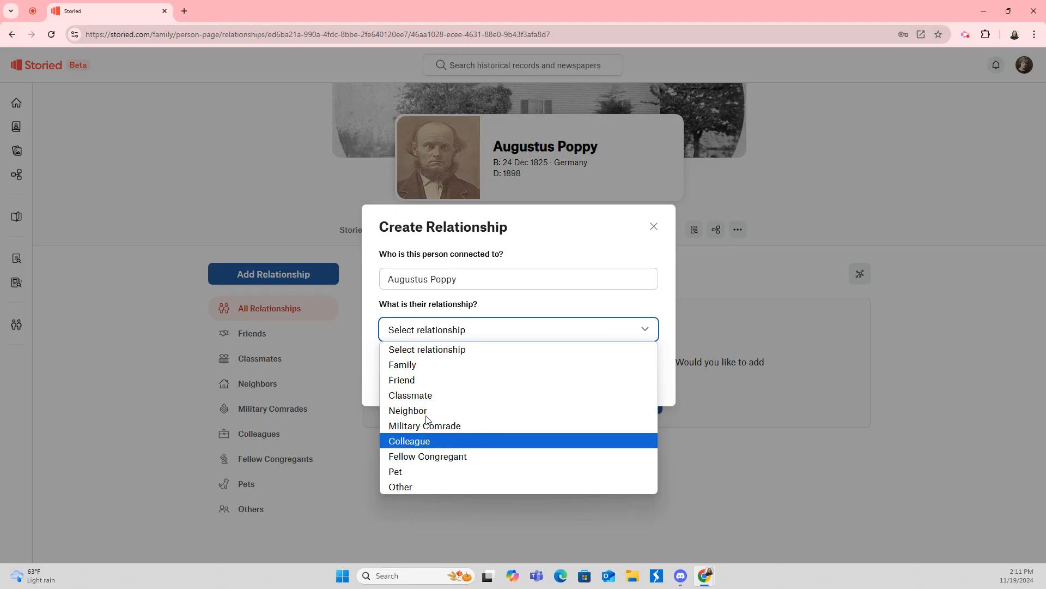
click(414, 485)
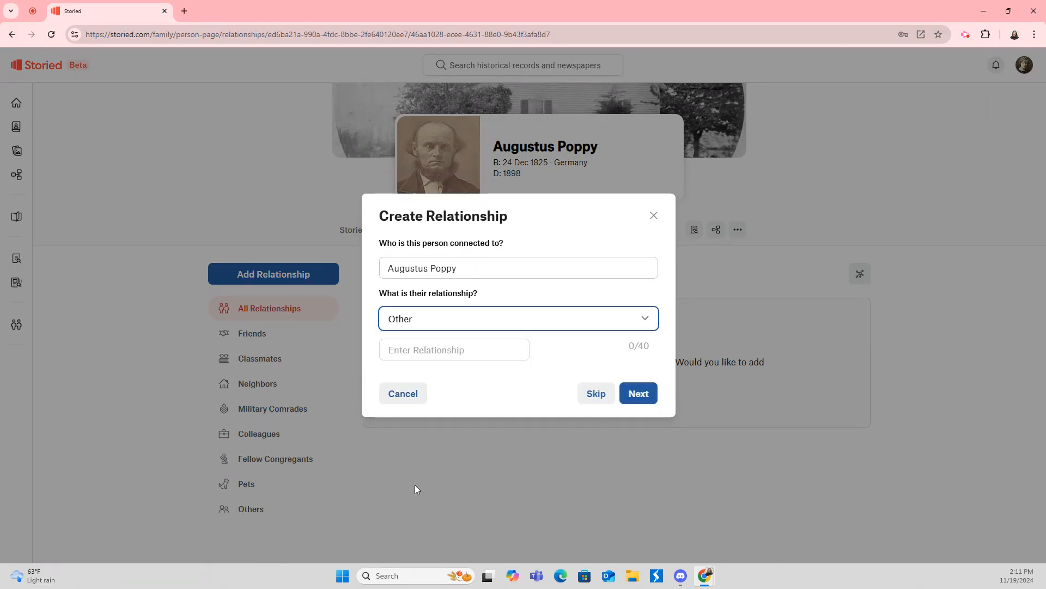
click(435, 351)
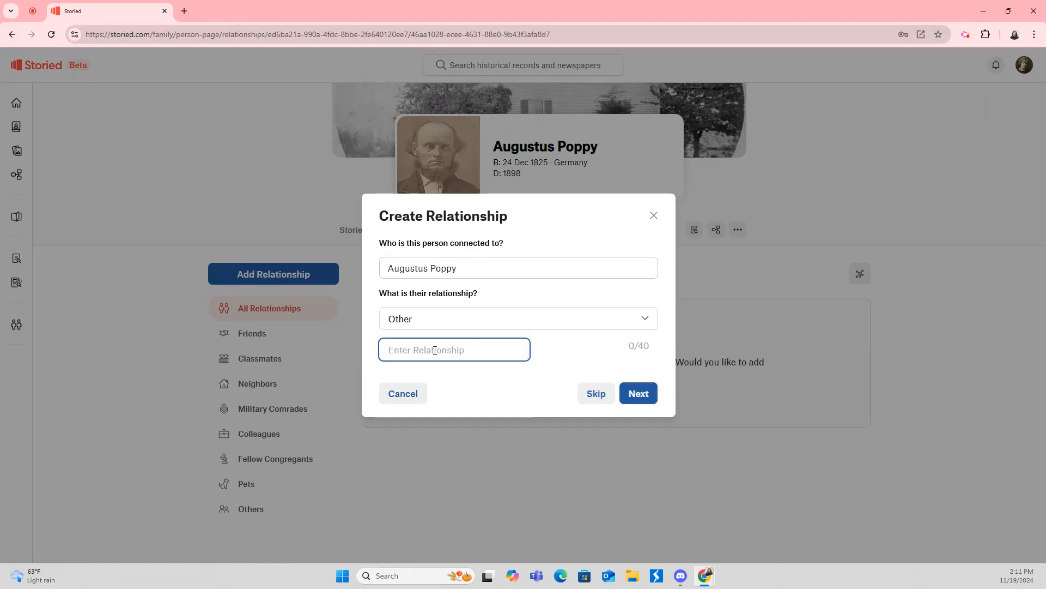
text(P)
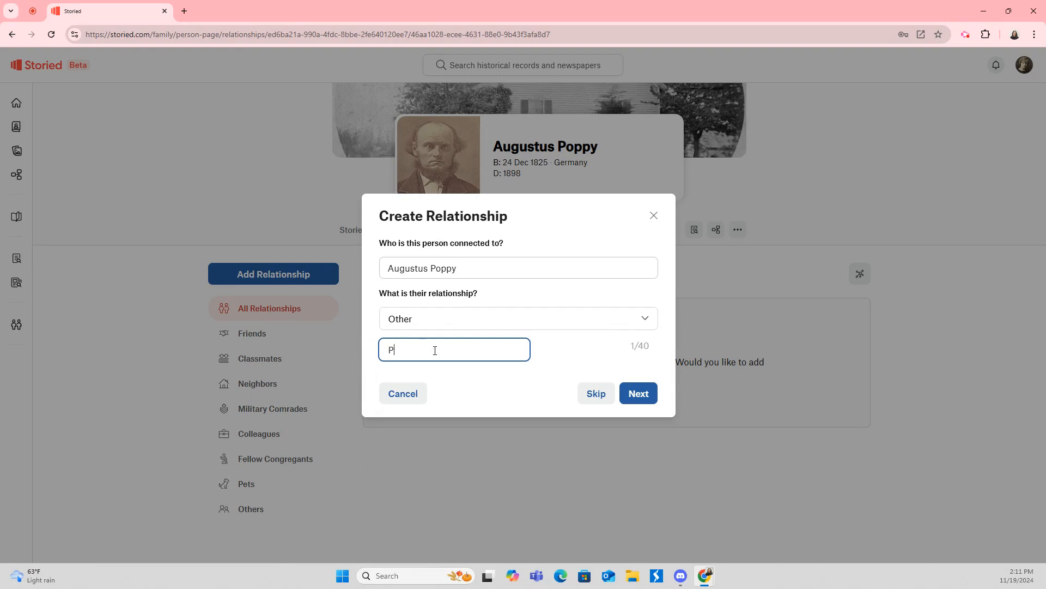
text(astor )
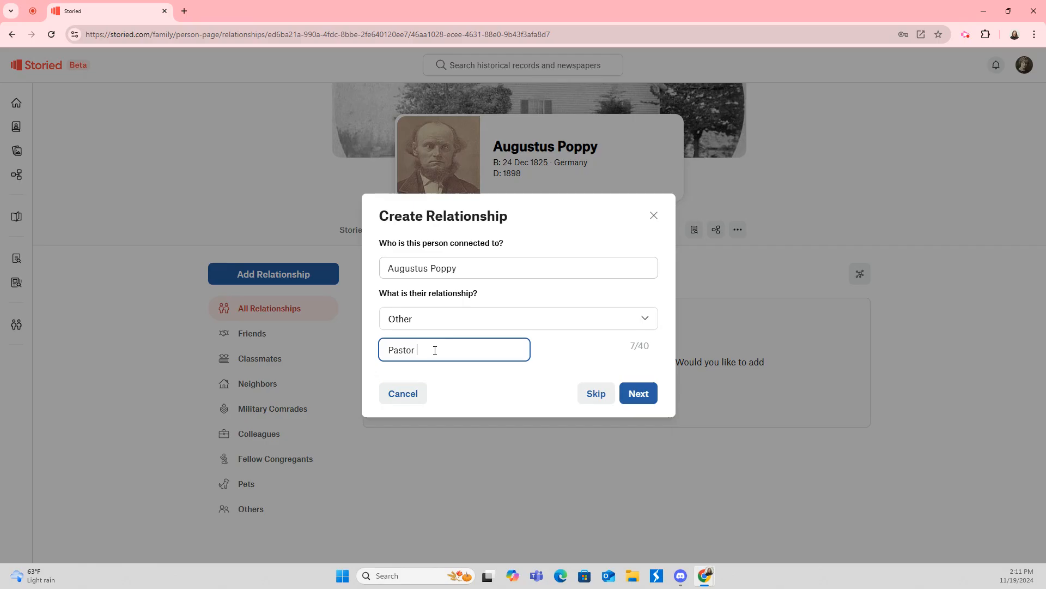
text(for the Churc)
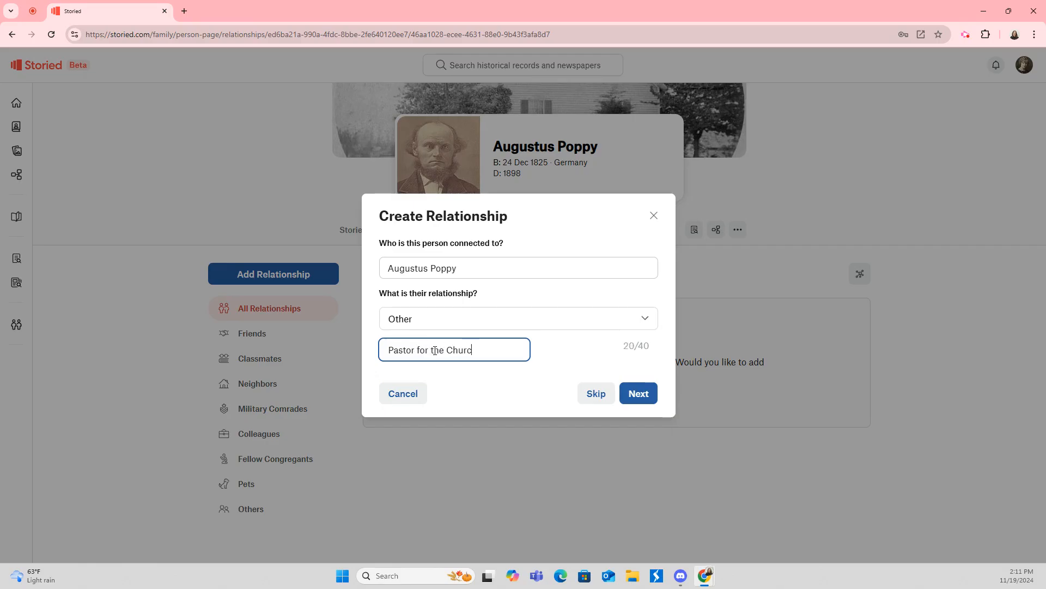
text(h of Christ)
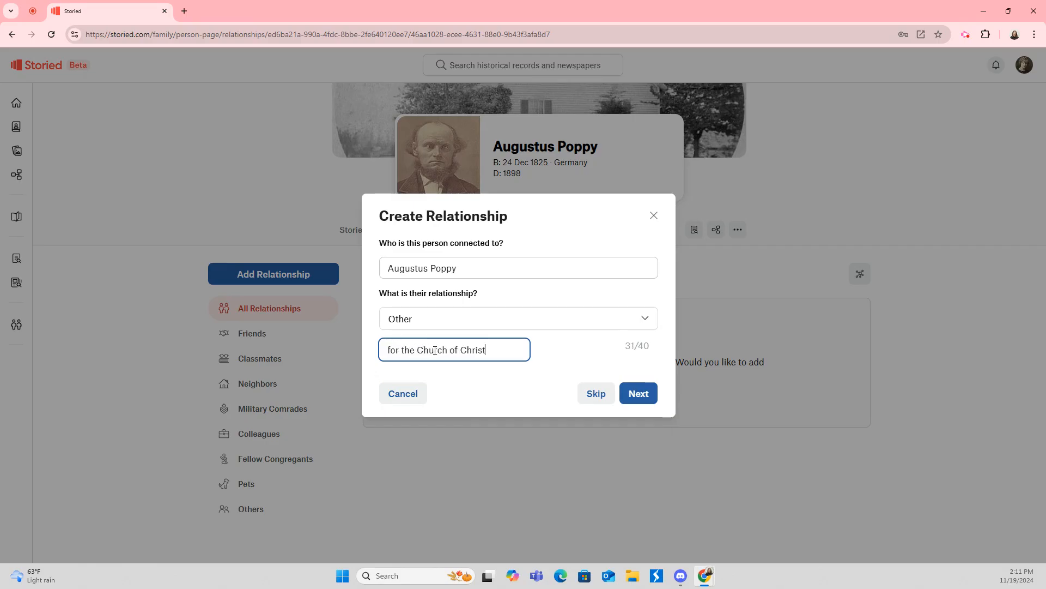
click(637, 393)
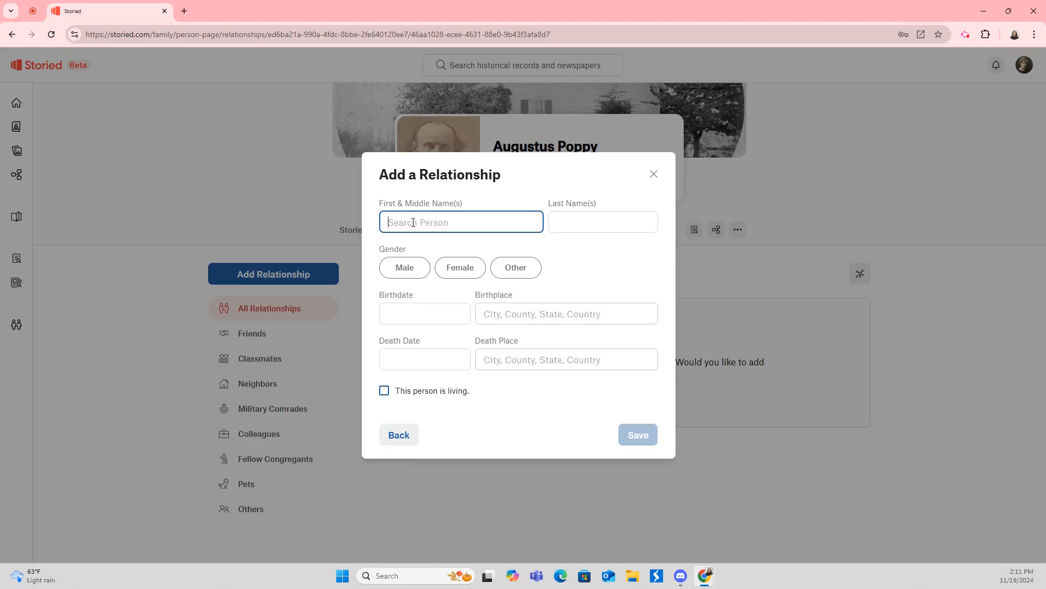
Enter the pastor's first and last name, mark him male, save, and return to the home feed.
text(J.O.)
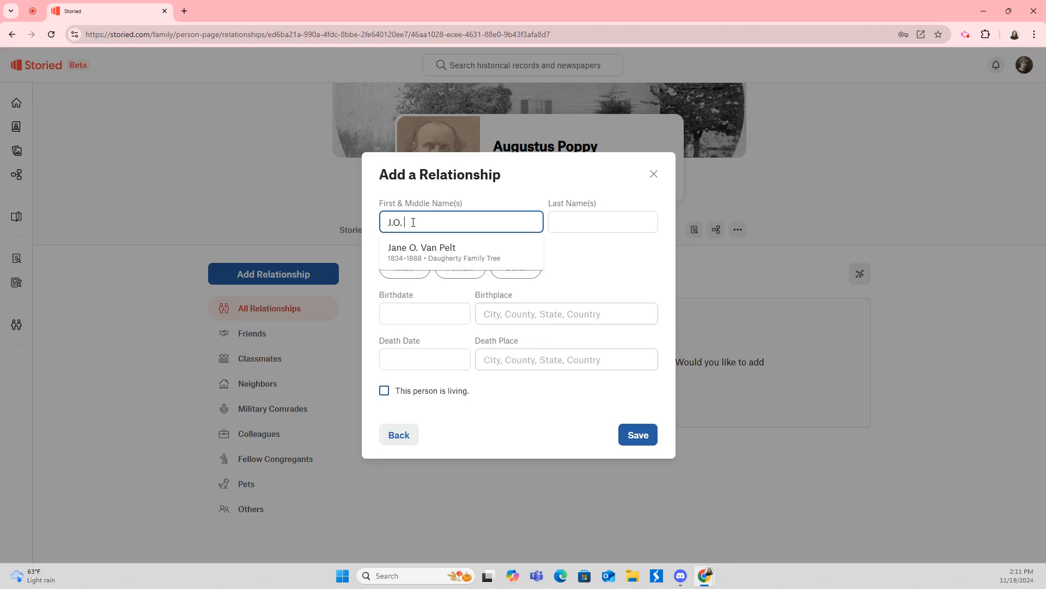
key(Tab)
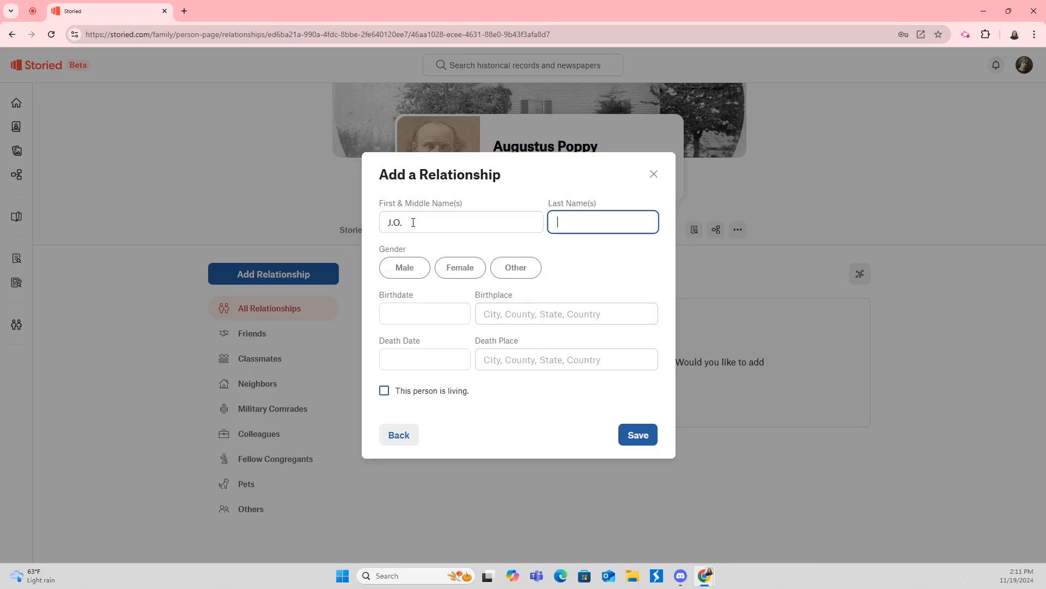
text(Rose)
click(402, 268)
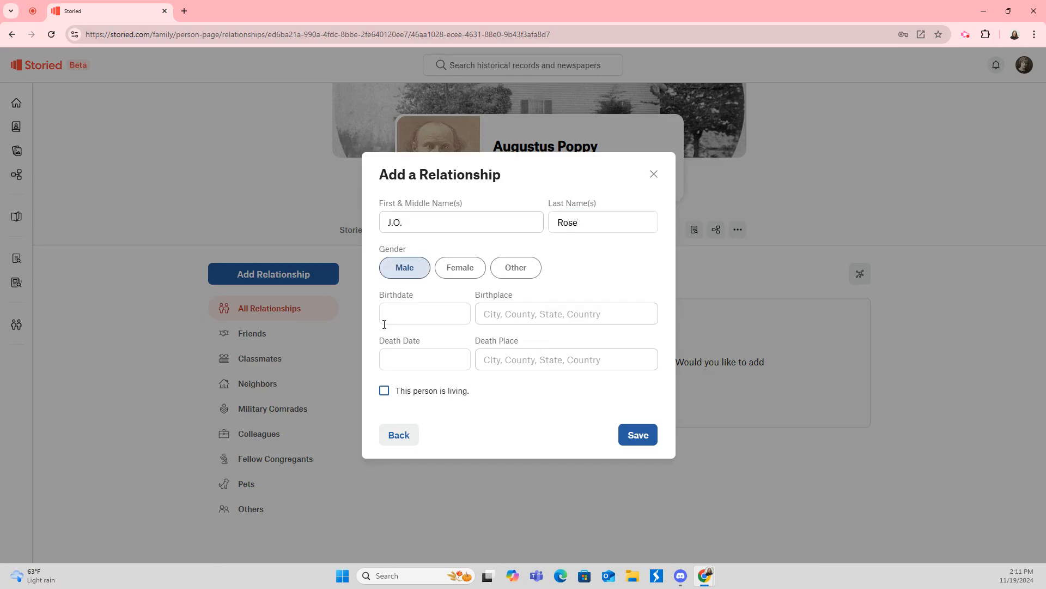
click(627, 434)
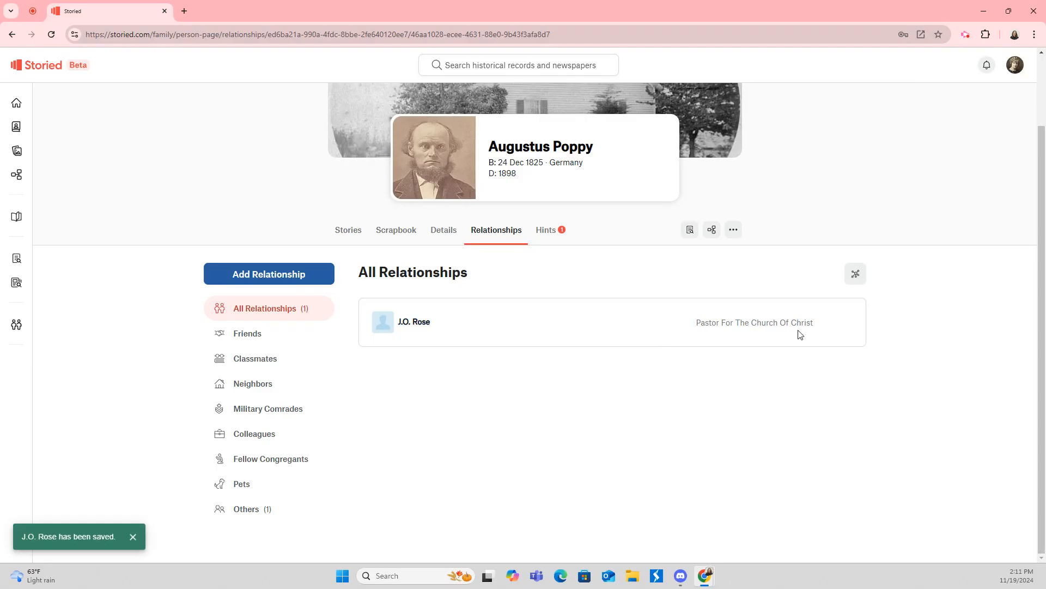
click(283, 275)
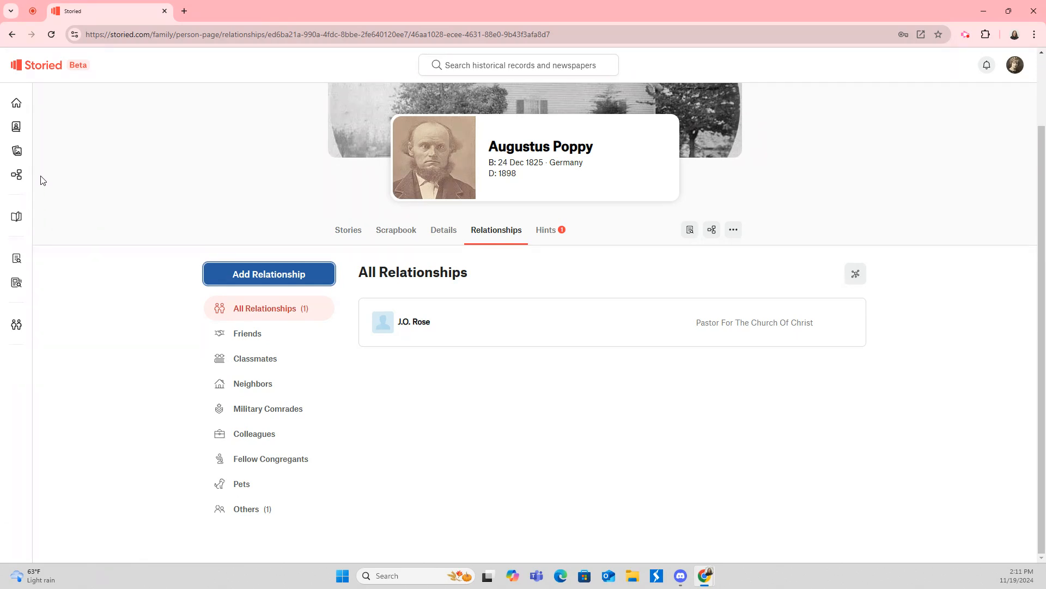
click(27, 107)
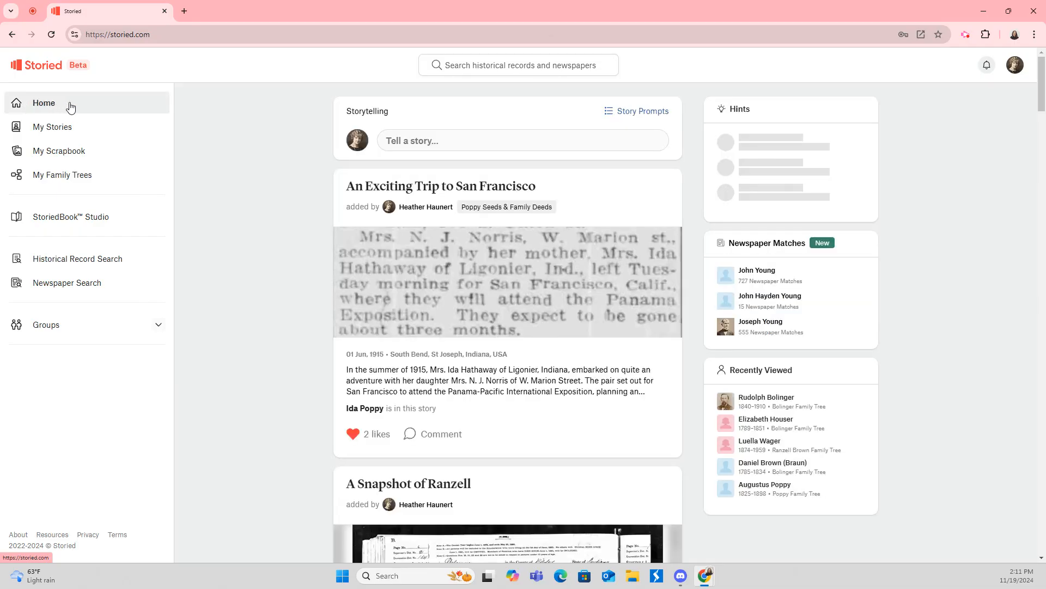
Start a new story, close the editor, and go to Historical Record Search.
click(425, 145)
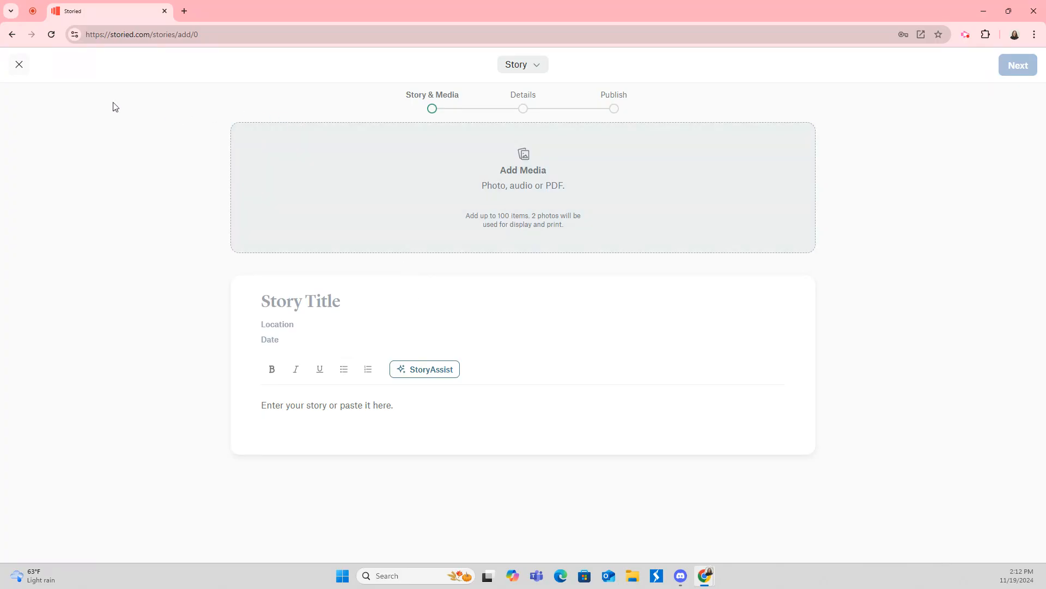
click(20, 64)
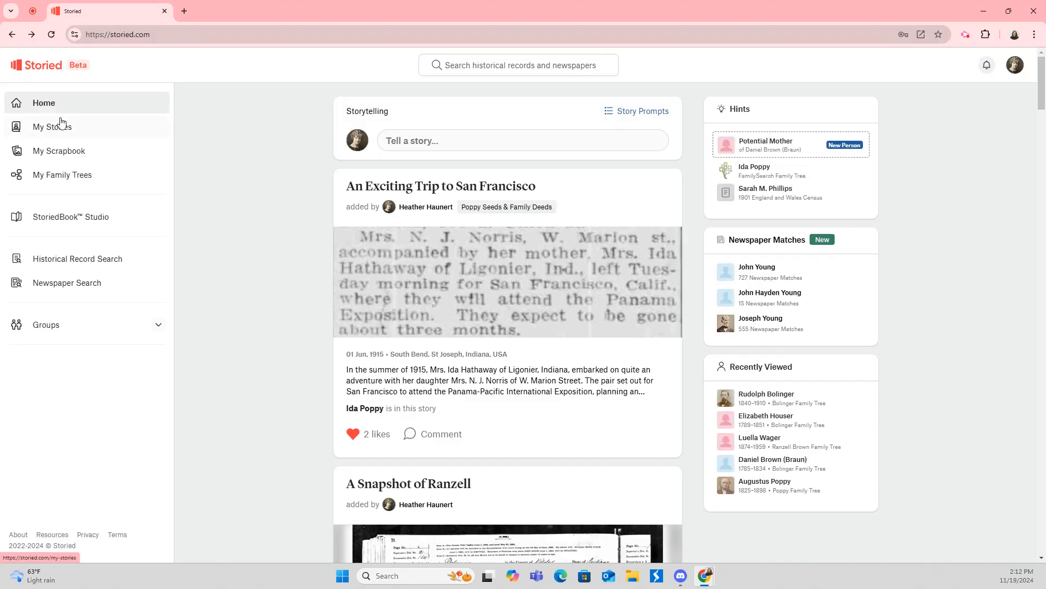
click(60, 265)
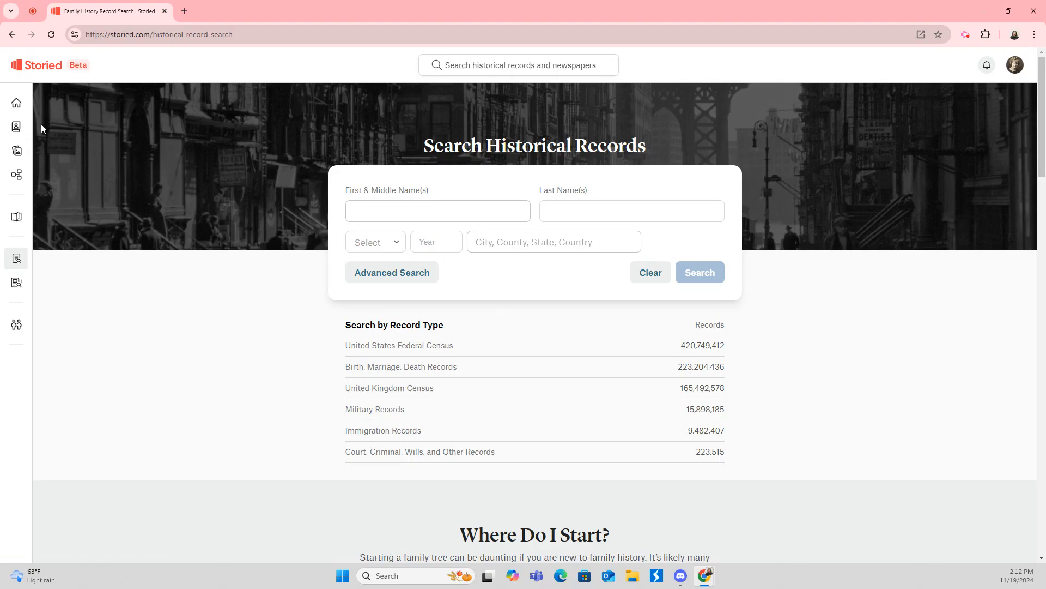
Look at My Scrapbook, then show the Groups page with the three sponsored groups.
mouse_move(55, 132)
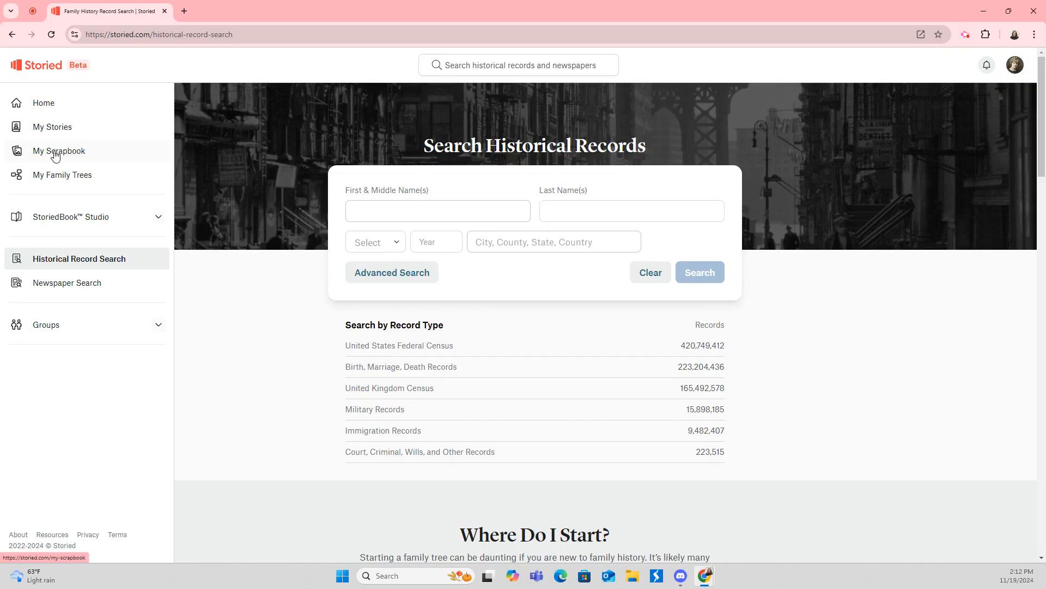
click(55, 154)
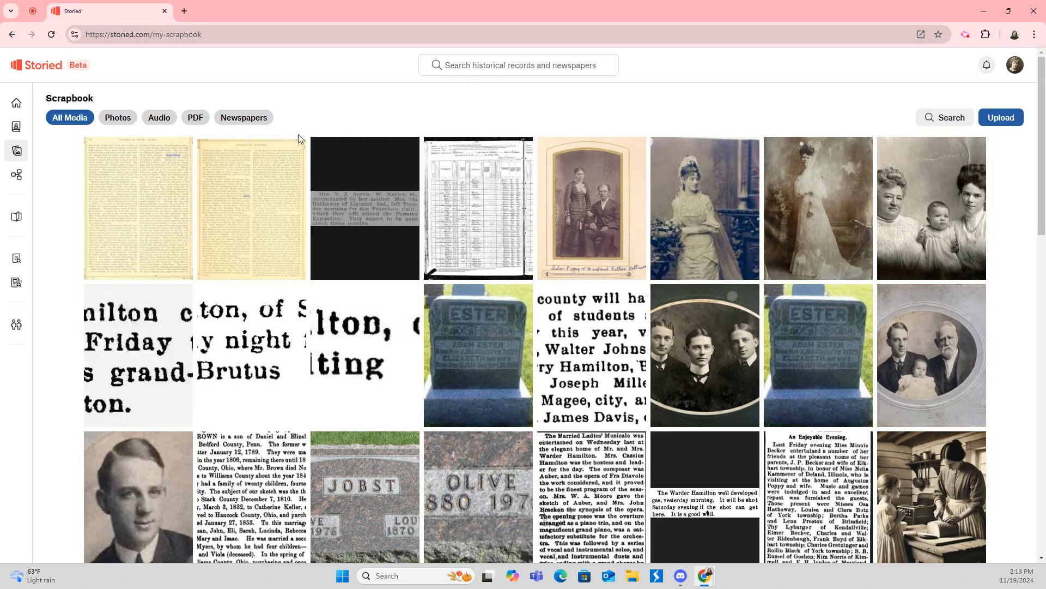
mouse_move(32, 111)
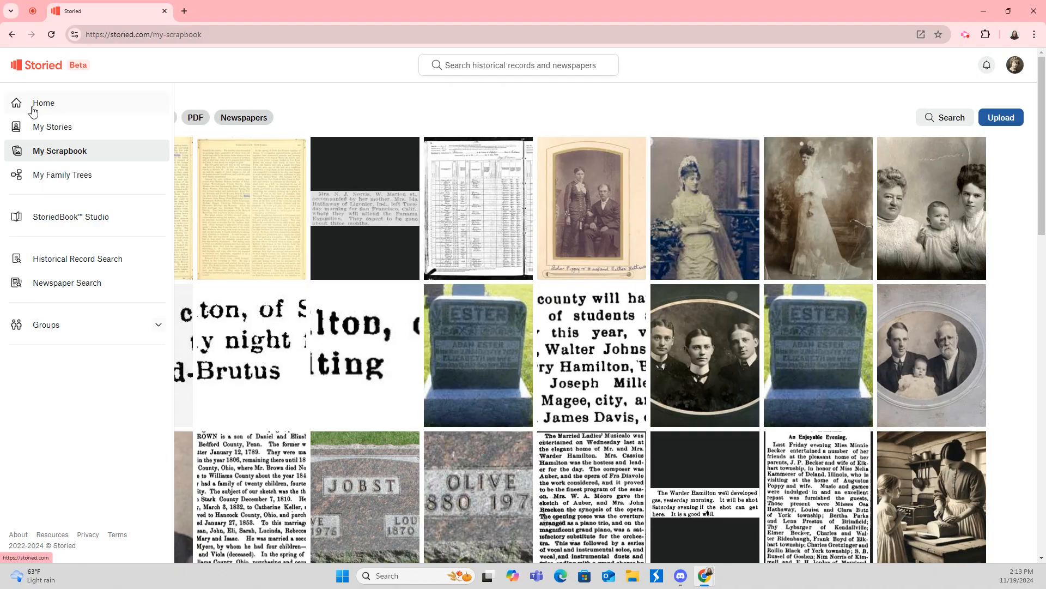
click(48, 327)
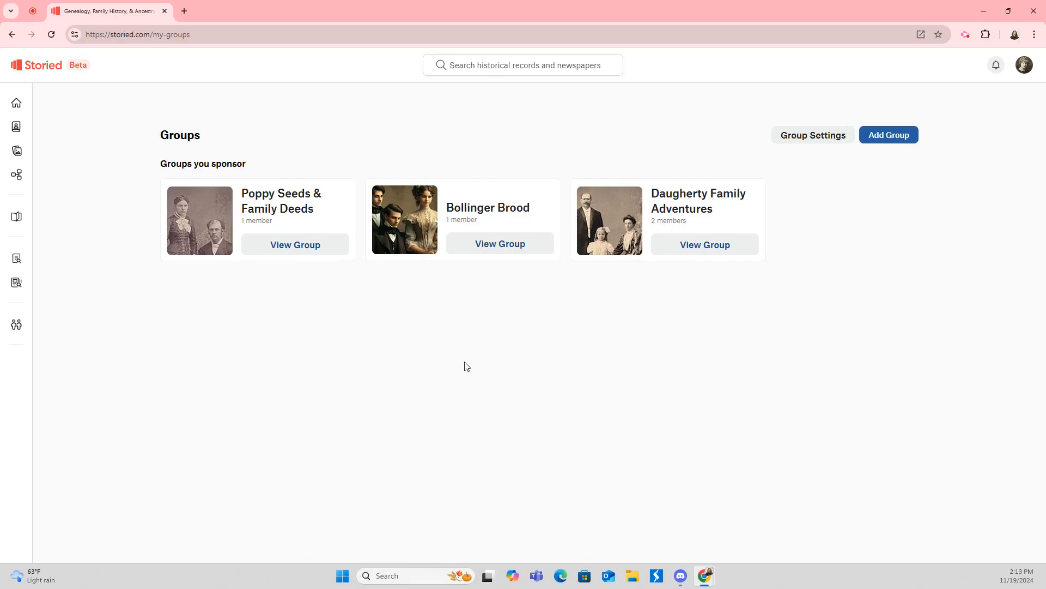
View the Poppy Seeds & Family Deeds group, go Home, then open the newspaper and obituary search.
click(281, 245)
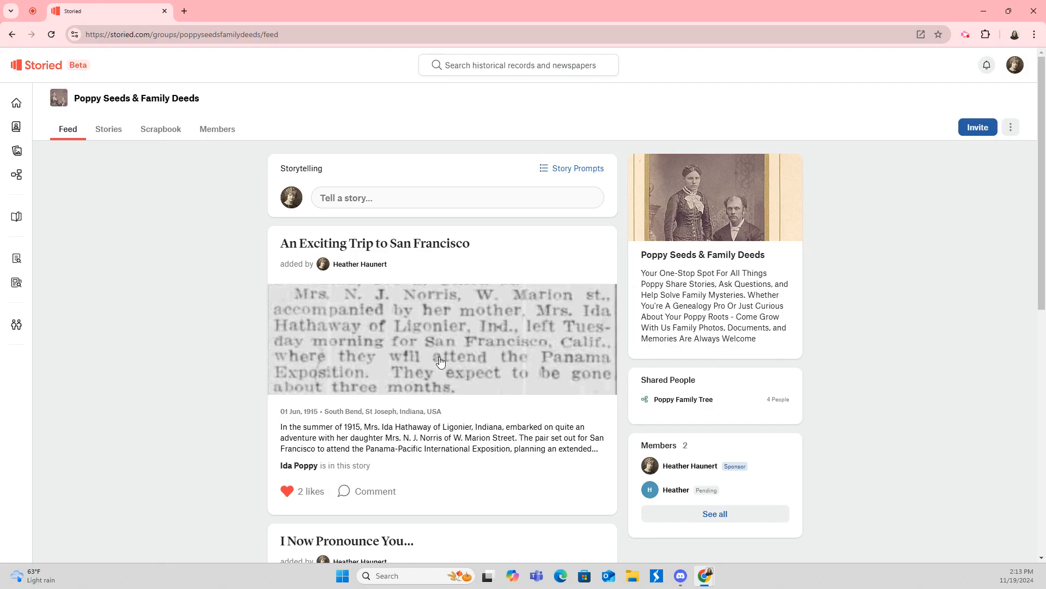
click(24, 105)
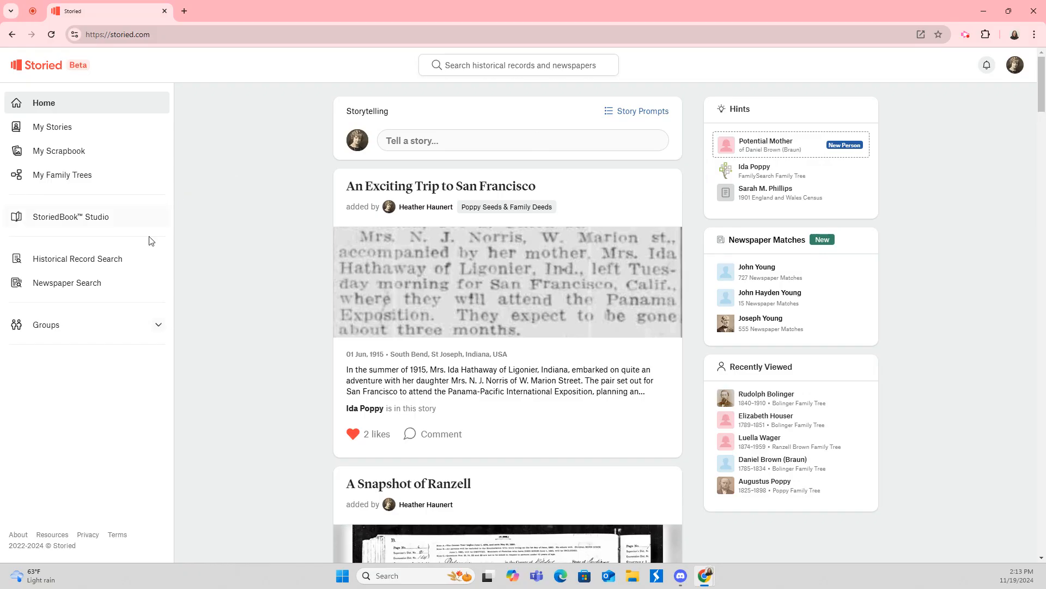
click(89, 284)
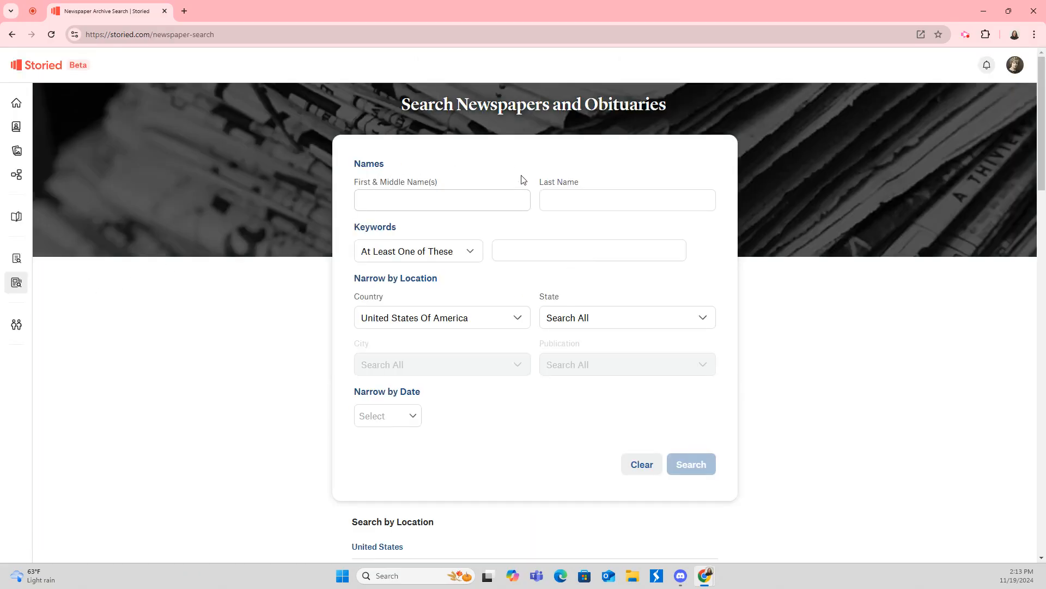
Search newspapers for the exact phrase 'augustus poppy' in the year 1898, ±0 years.
click(537, 248)
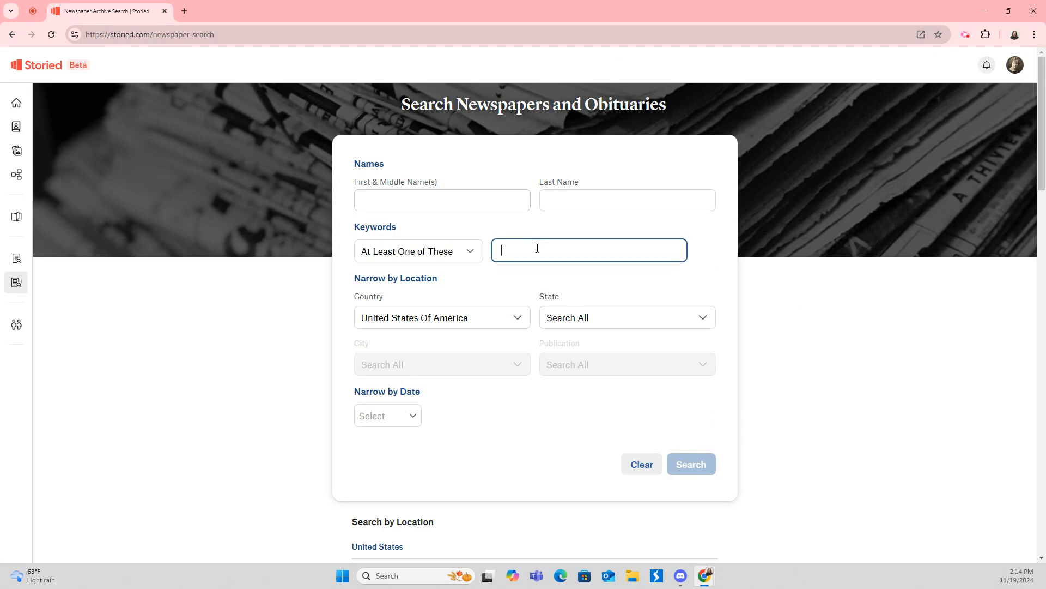
text(augustus poppy)
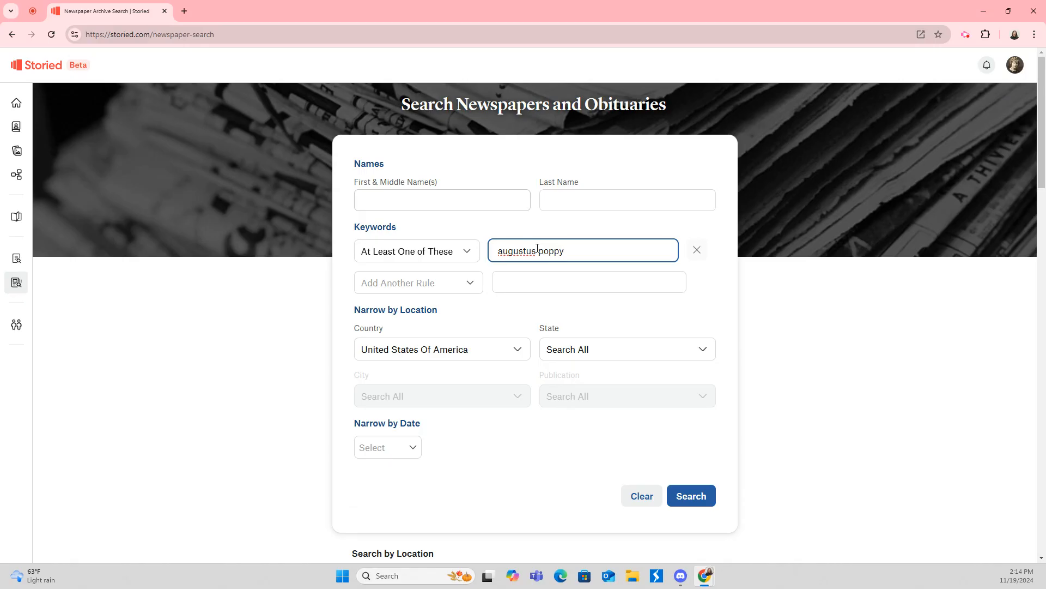
click(430, 248)
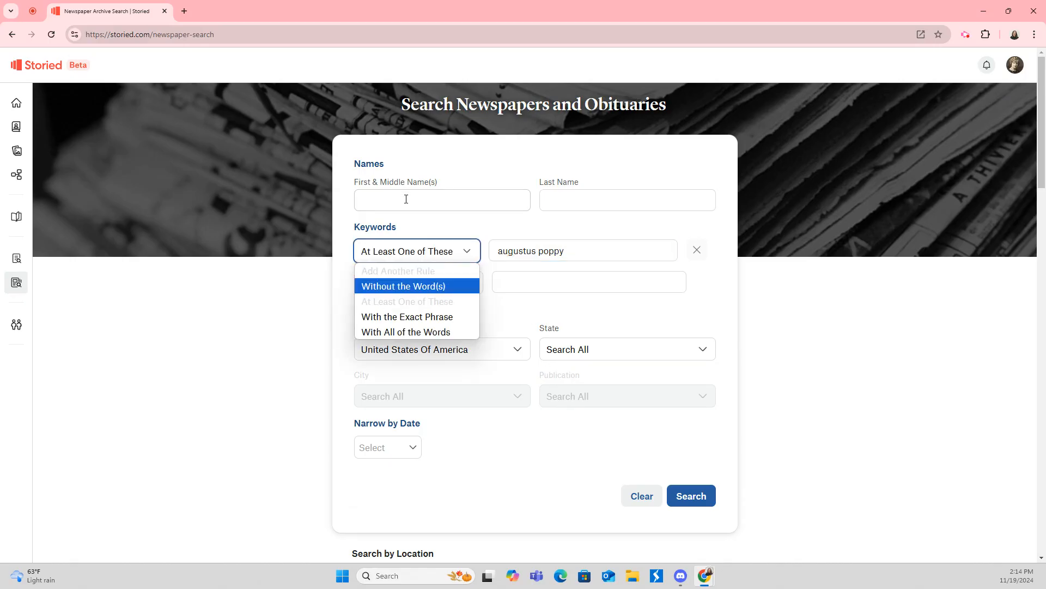
click(393, 317)
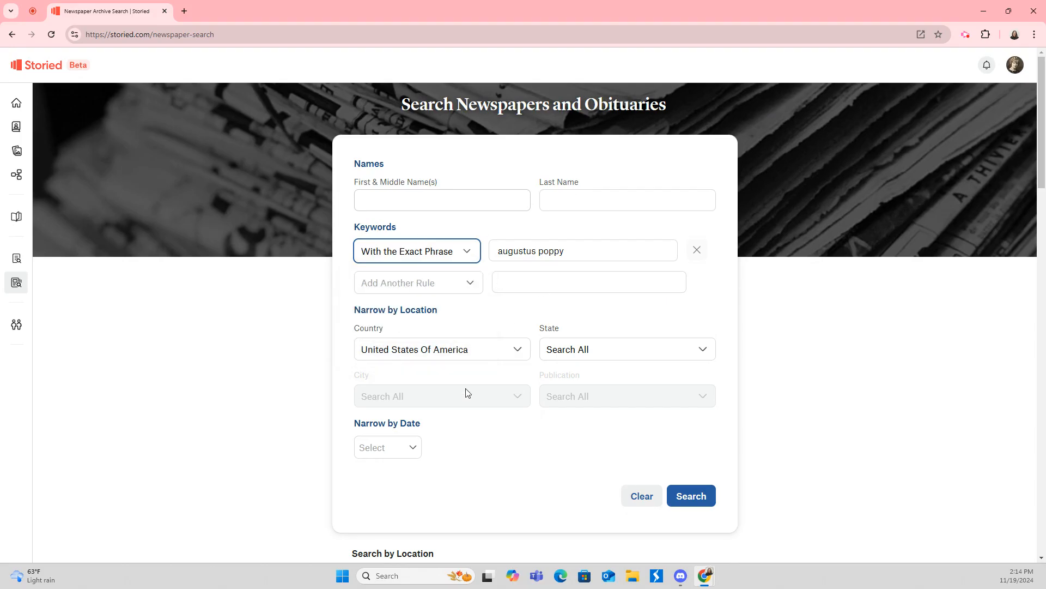
click(401, 454)
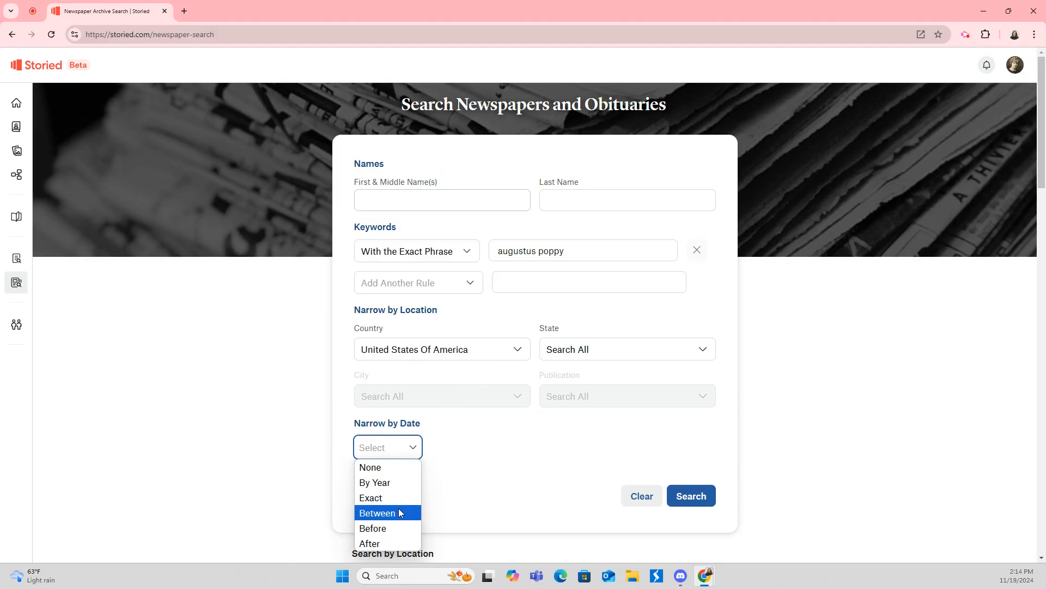
click(401, 490)
click(466, 454)
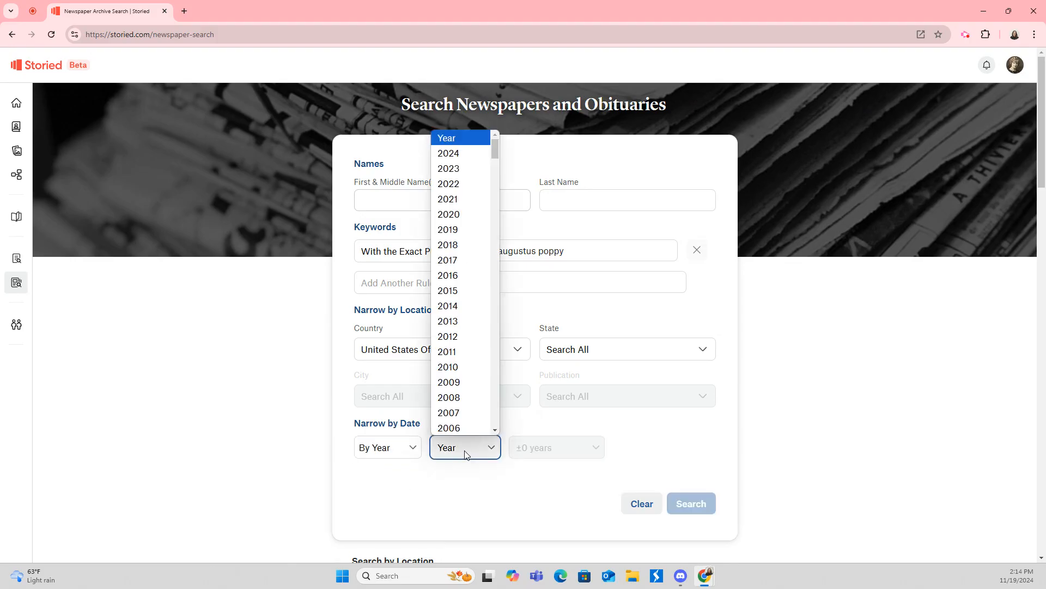
text(1898)
click(457, 453)
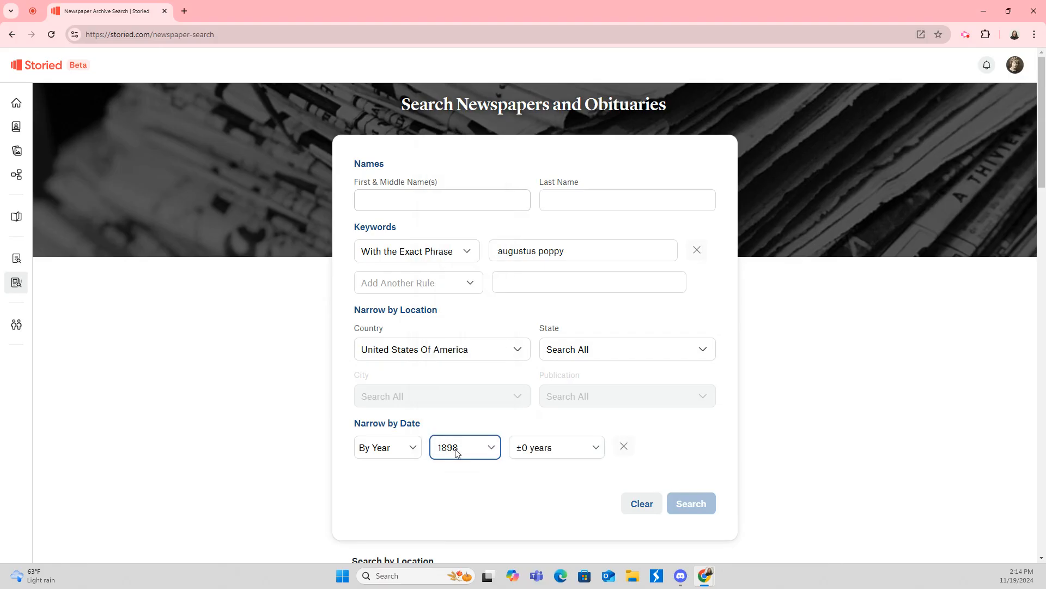
click(556, 447)
click(556, 447)
click(700, 503)
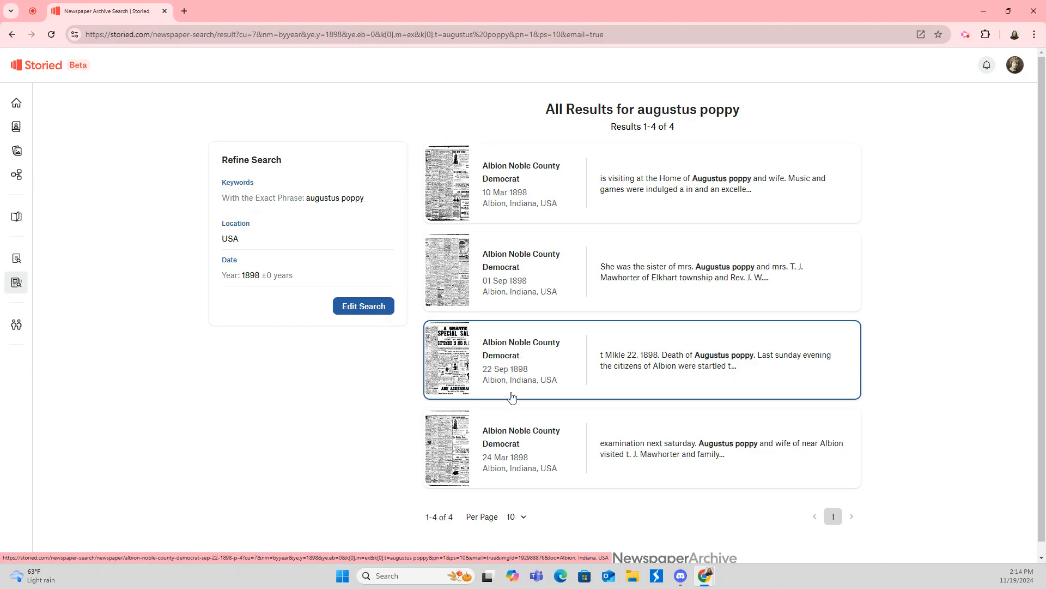
Open the 22 Sep 1898 Albion Noble County Democrat page and scroll to the Augustus Poppy obituary.
click(508, 353)
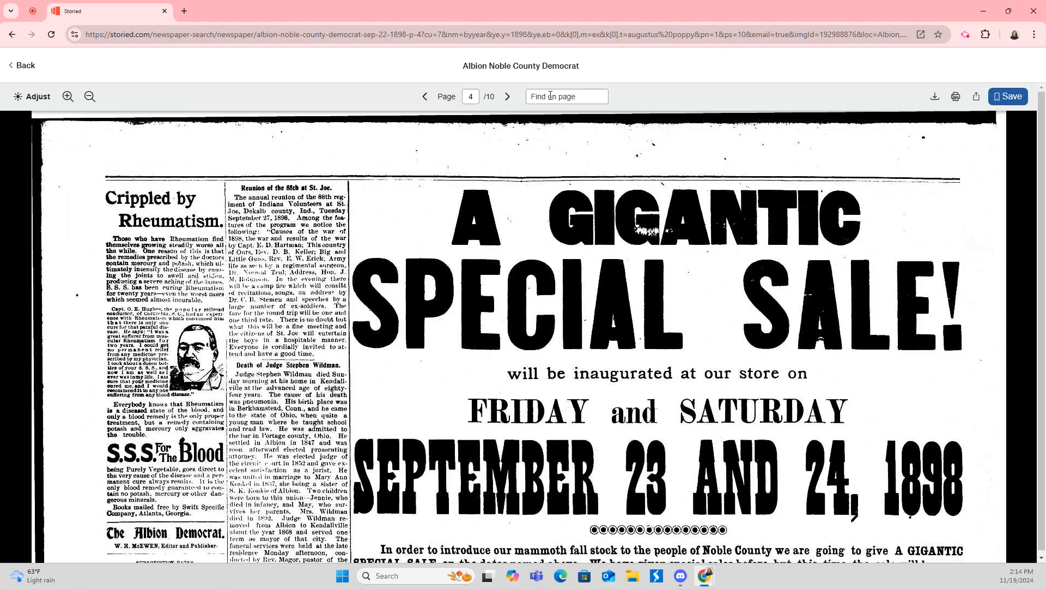
click(551, 96)
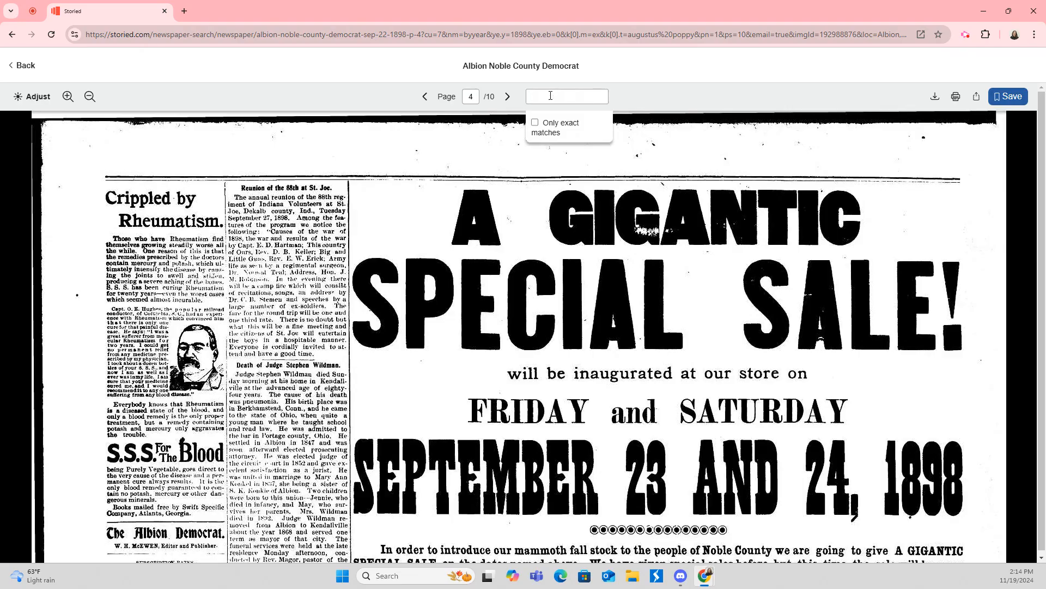
scroll(265, 238, down, 5)
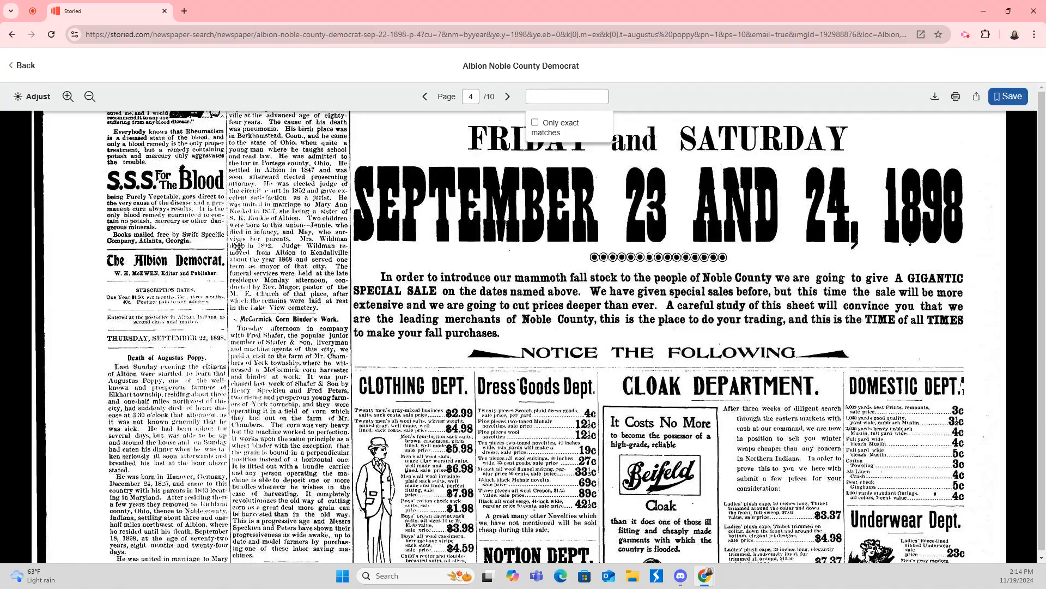
scroll(202, 363, down, 3)
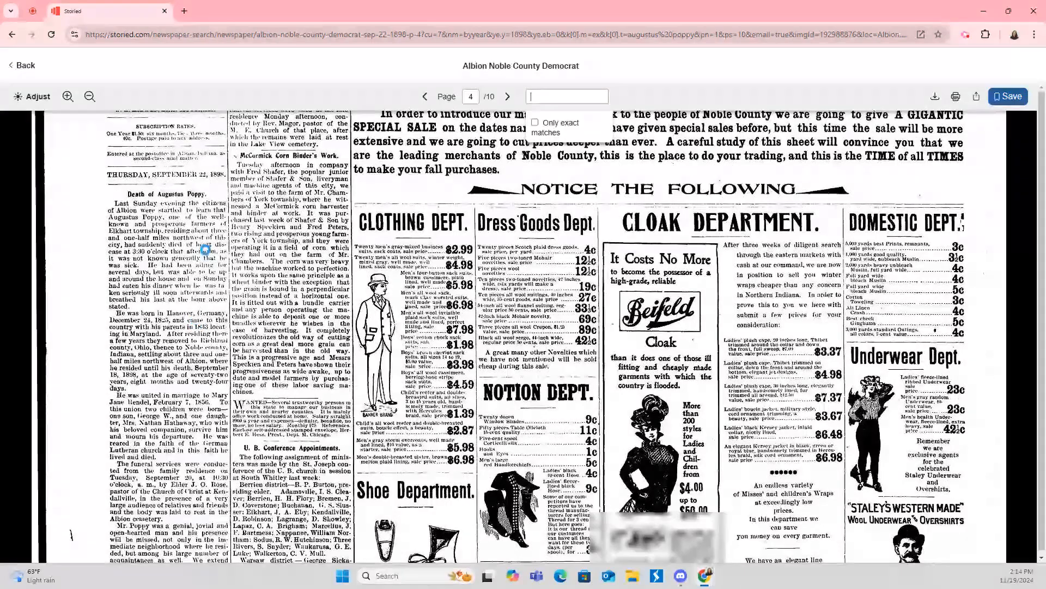
scroll(227, 267, down, 1)
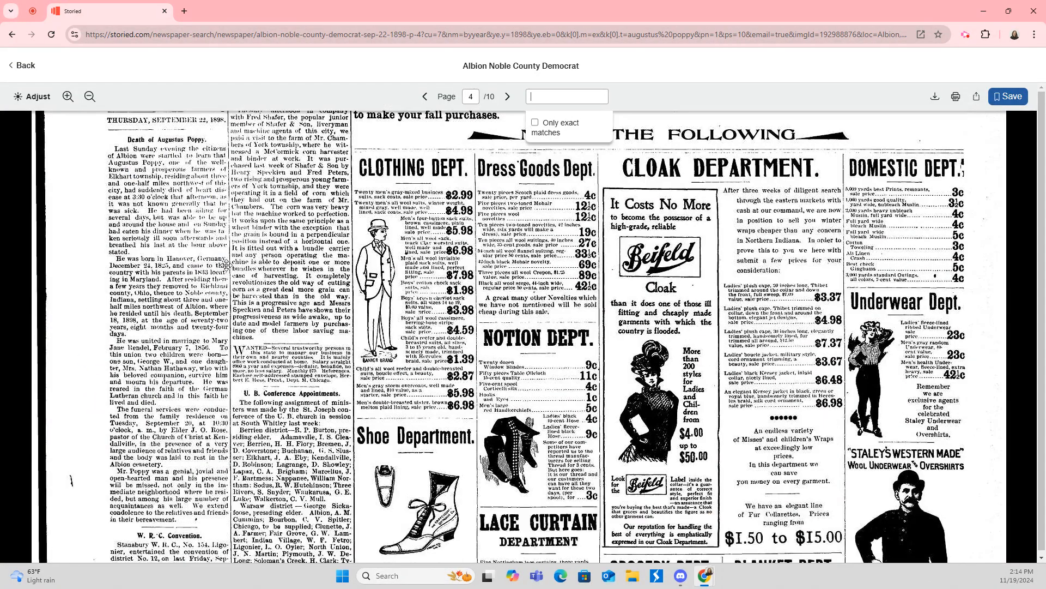
click(876, 92)
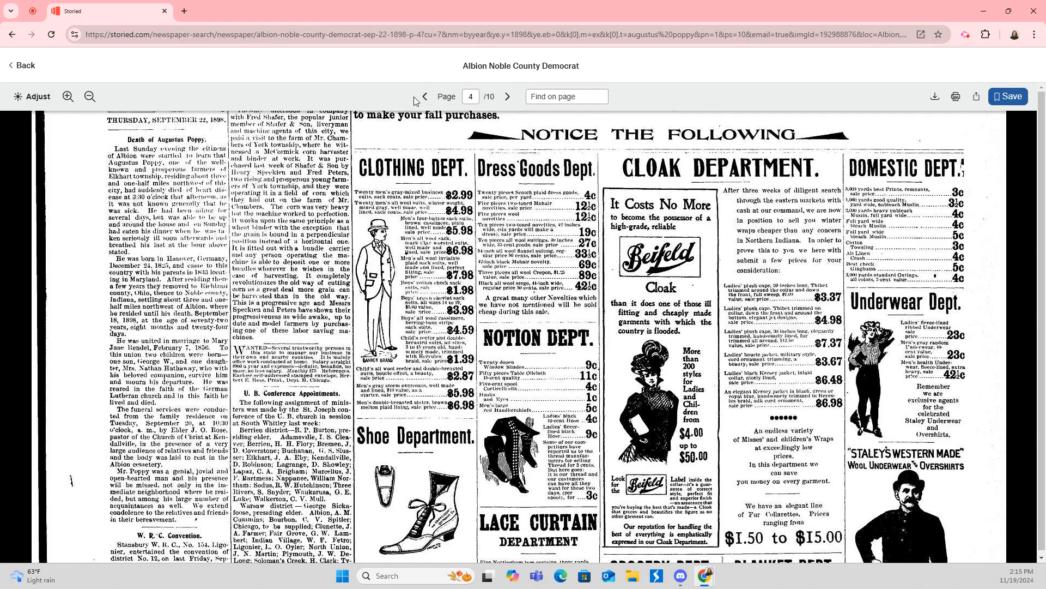
Draw a clipping frame over the Death of Augustus Poppy column on the left.
click(1007, 100)
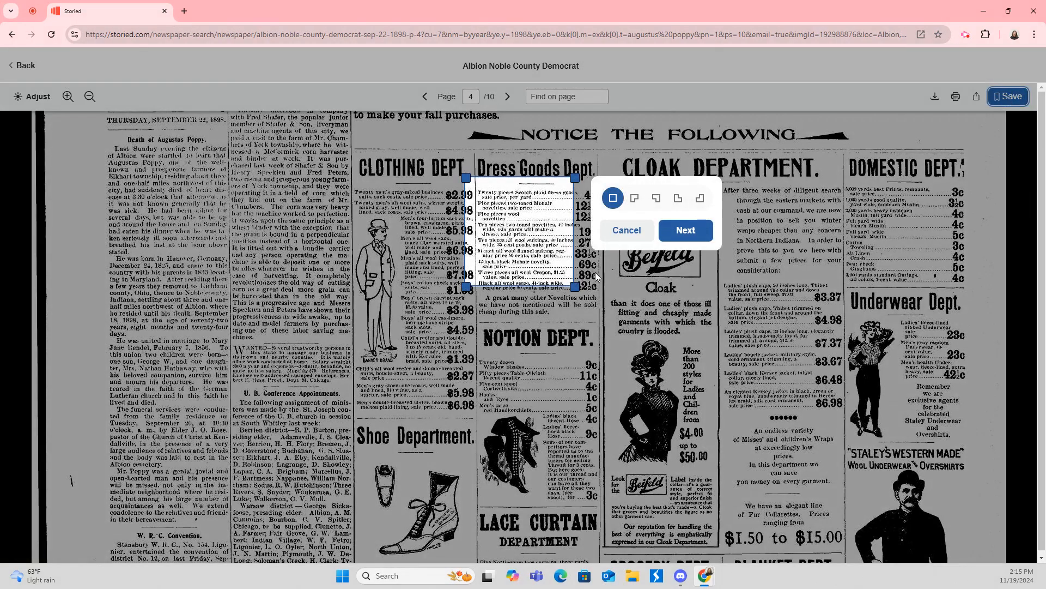
drag(543, 221, 221, 425)
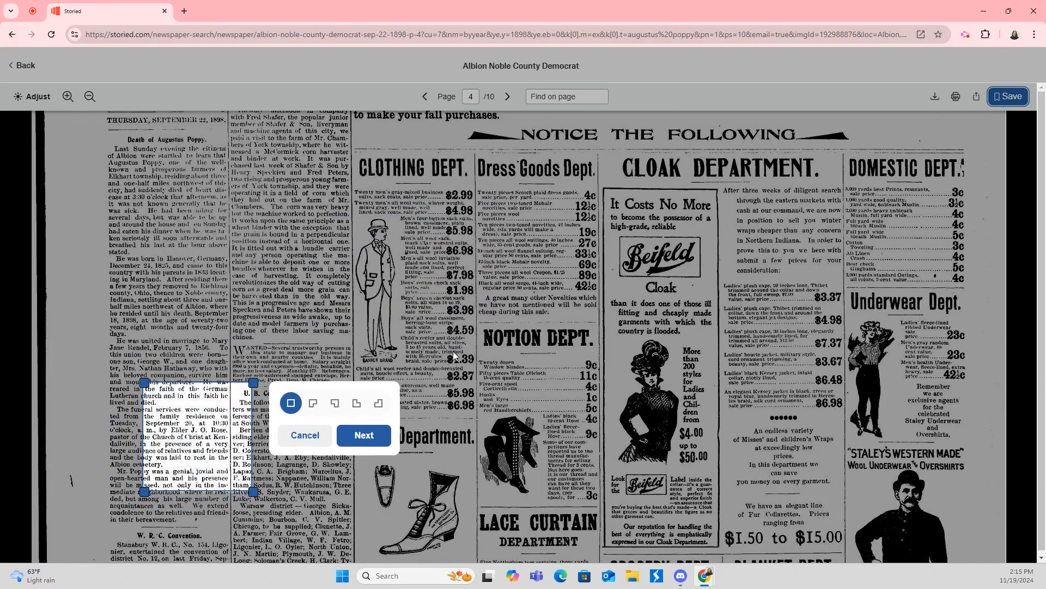
scroll(522, 289, down, 2)
scroll(523, 289, down, 3)
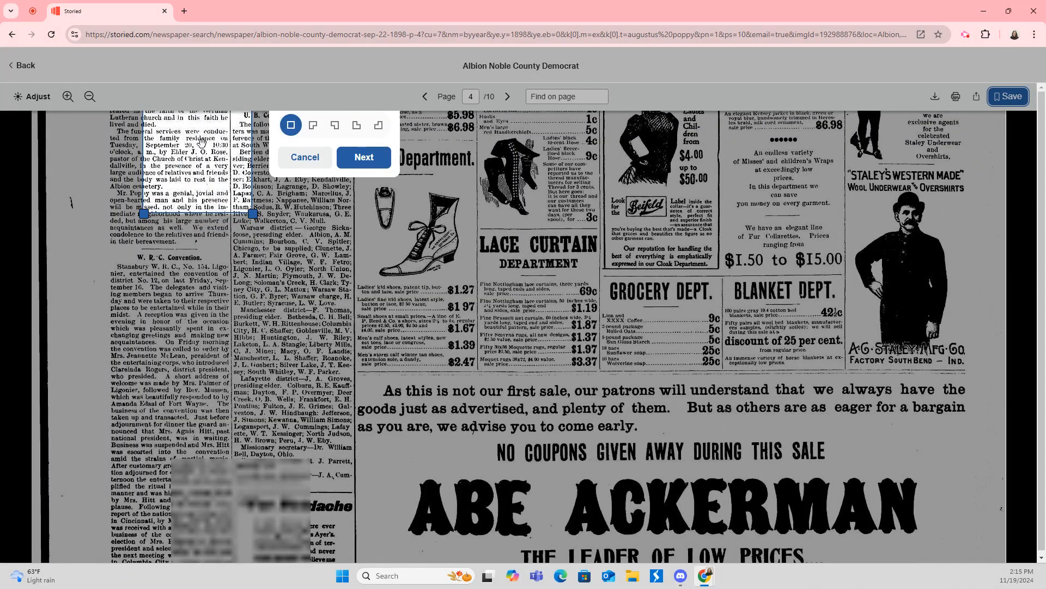
drag(196, 162, 158, 326)
Enlarge the frame to cover the whole obituary and accept the rectangle crop shape.
scroll(163, 319, down, 2)
scroll(173, 312, up, 4)
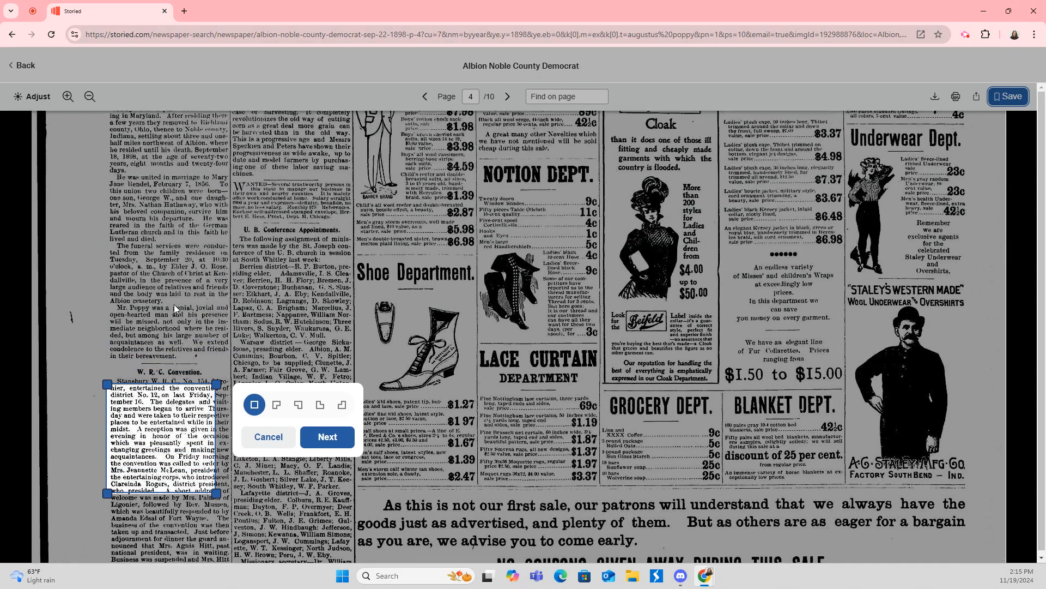
drag(172, 430, 170, 187)
scroll(170, 187, up, 3)
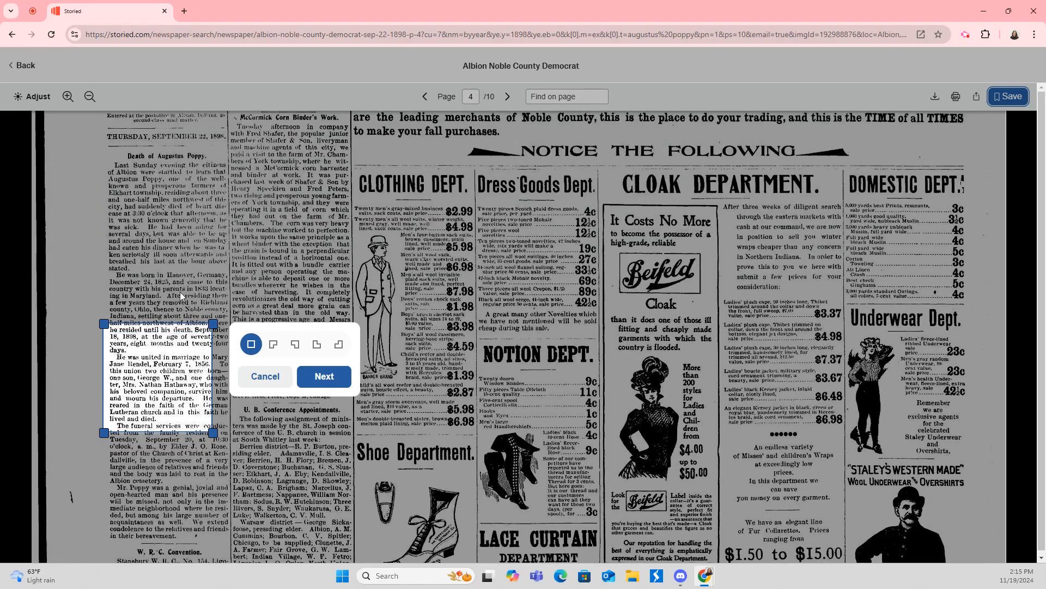
drag(155, 360, 159, 176)
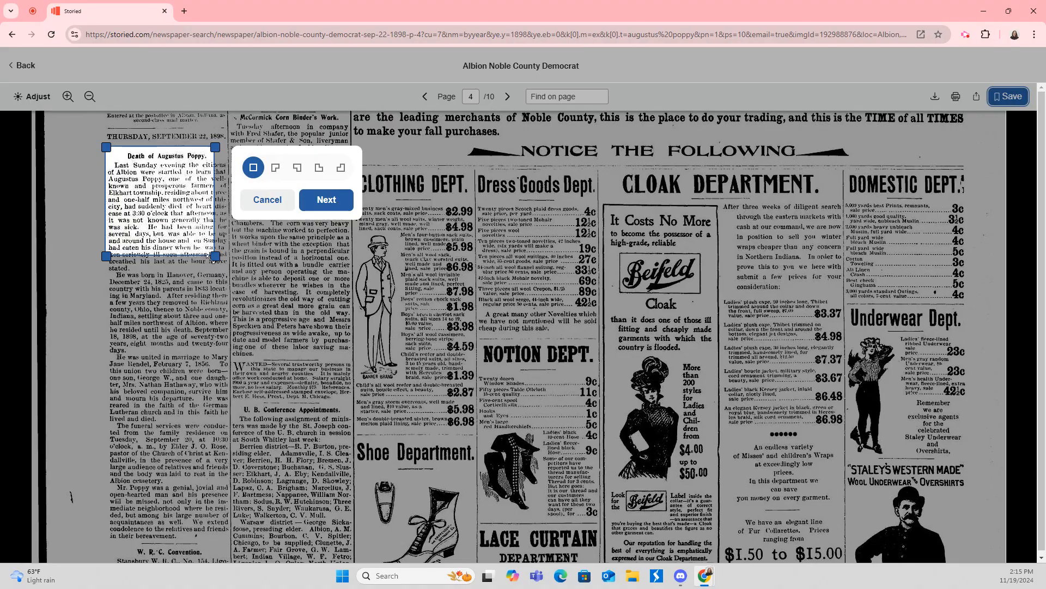
drag(215, 256, 233, 543)
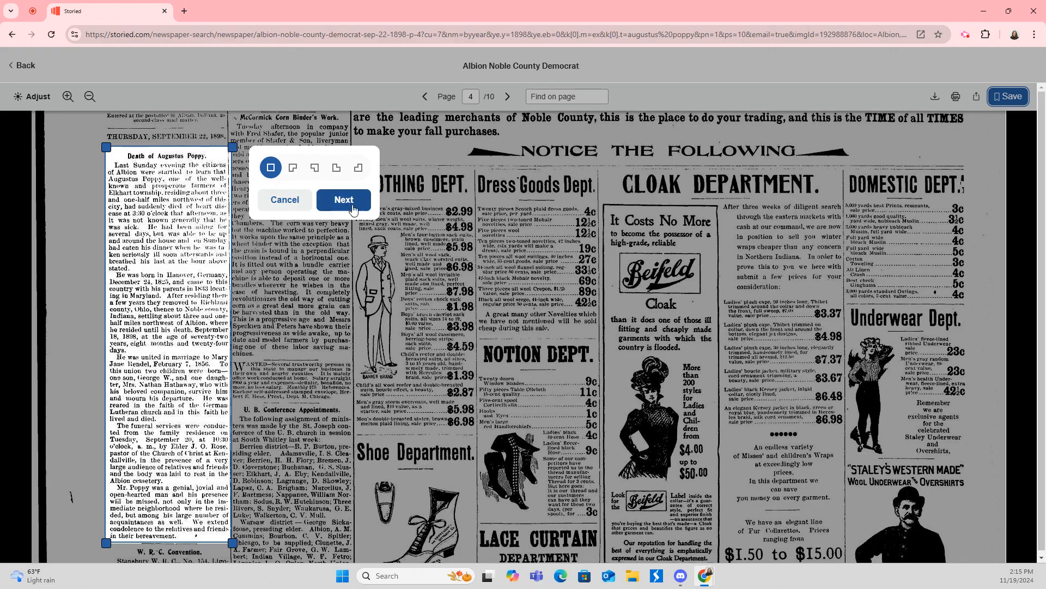
click(346, 209)
click(350, 189)
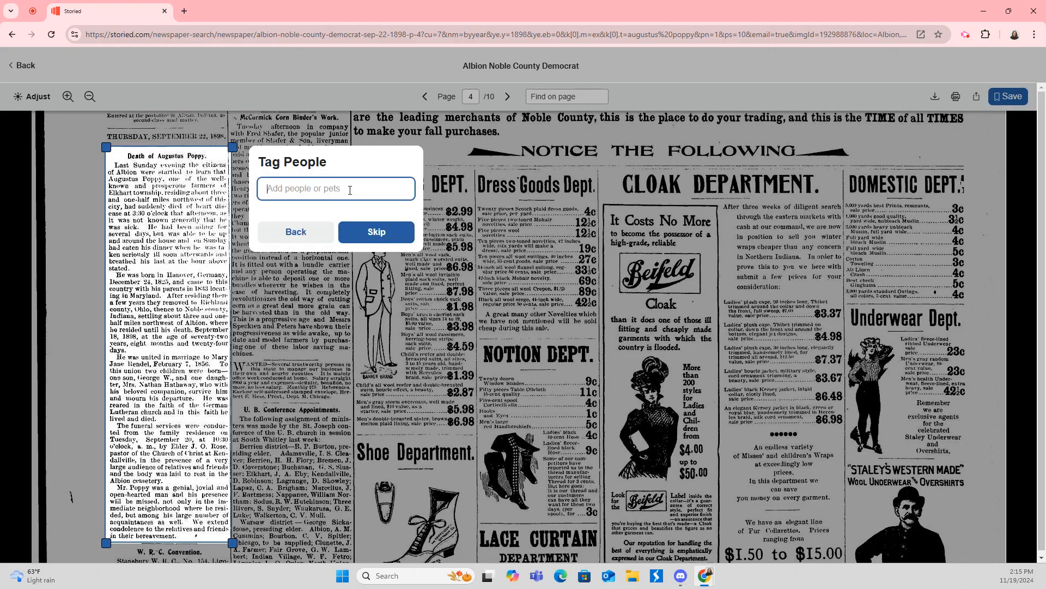
text(Augus)
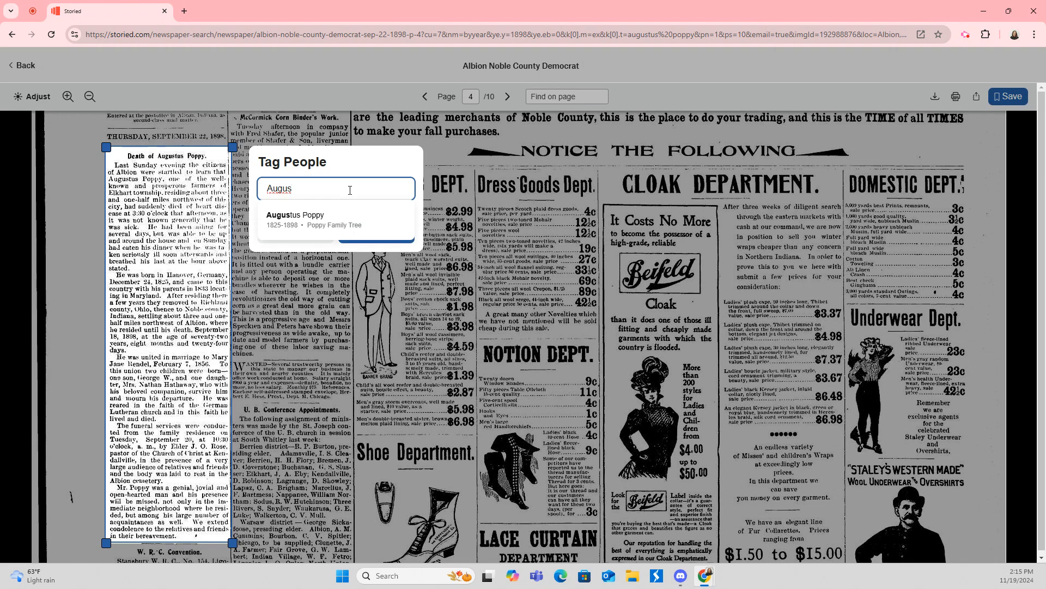
click(306, 223)
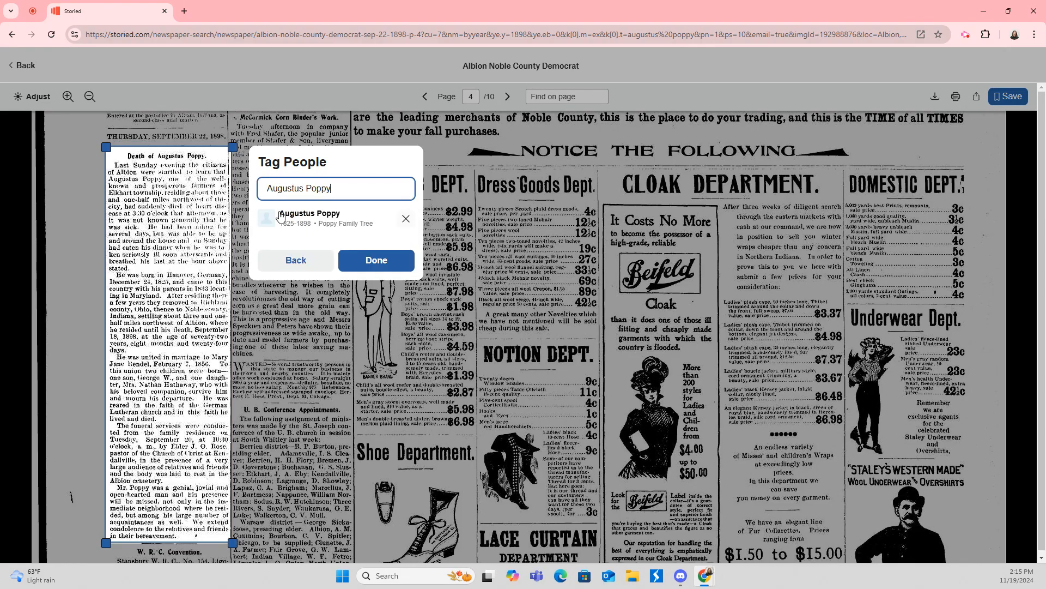
Add J.O. Rose as a second tag and save the clipping to My Scrapbook.
drag(343, 191, 224, 184)
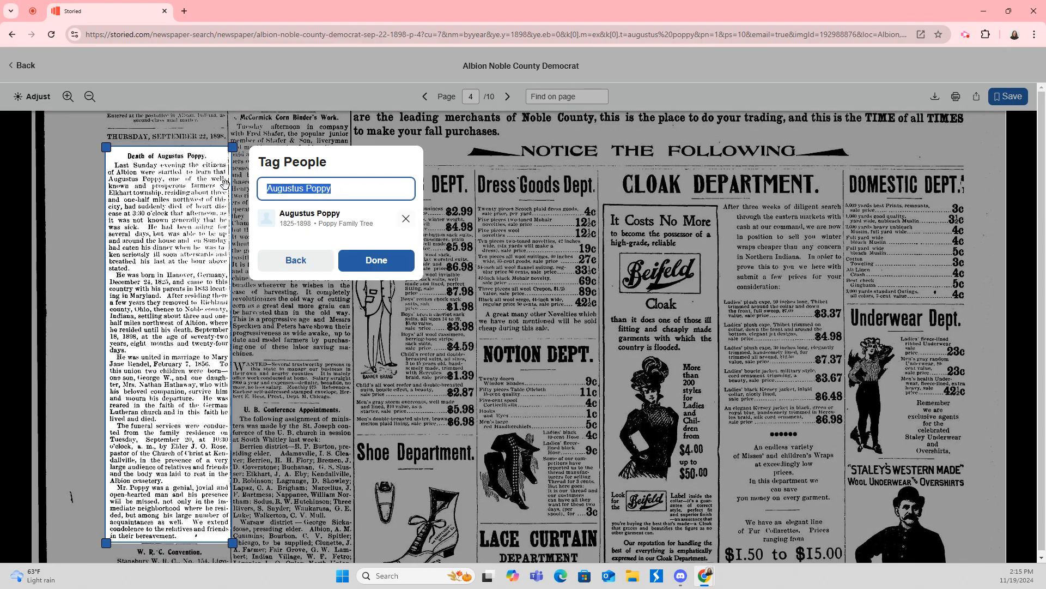
text(Ro)
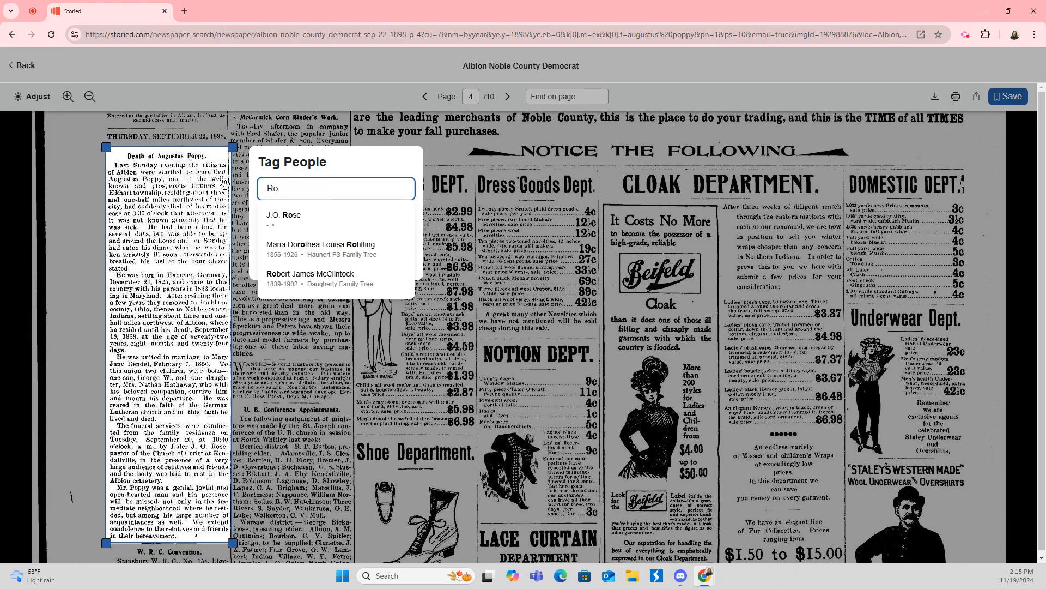
click(281, 225)
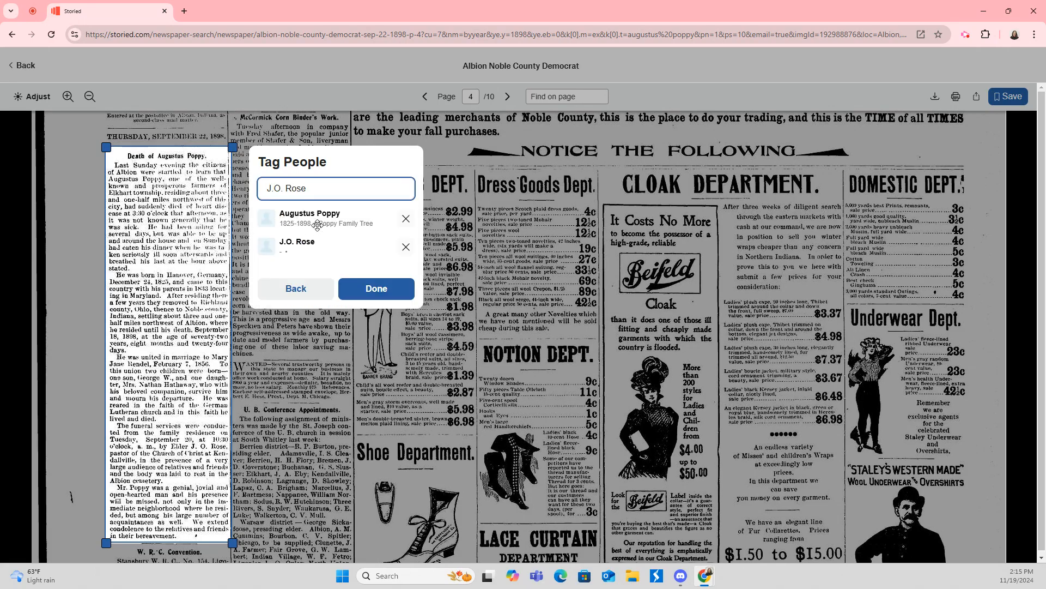
click(376, 290)
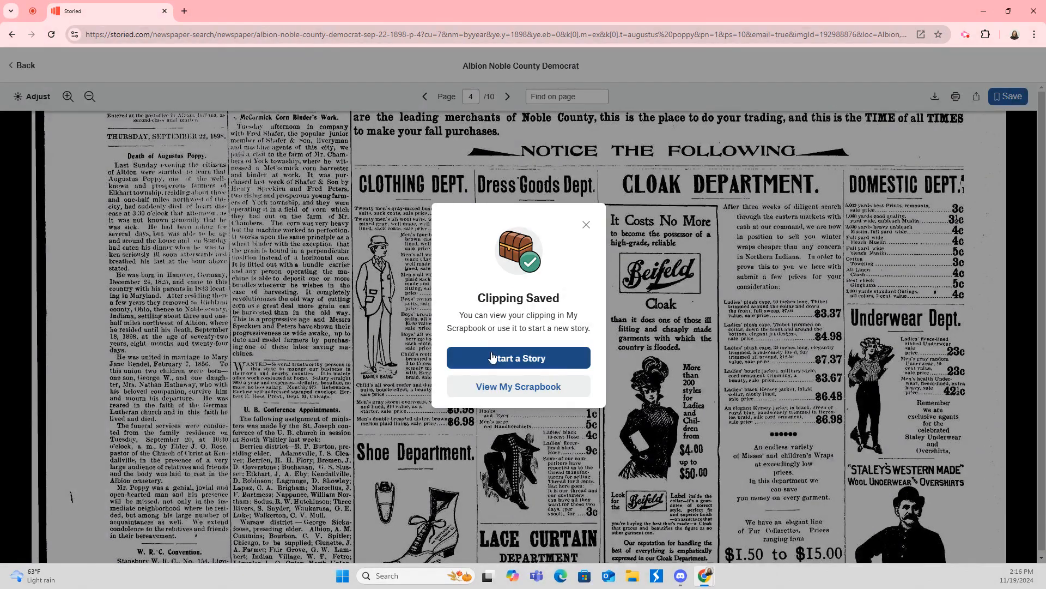
Start a story from the clipping titled 'Augustus Poppy's Obit' with body text 'tet', then continue to Details.
click(521, 359)
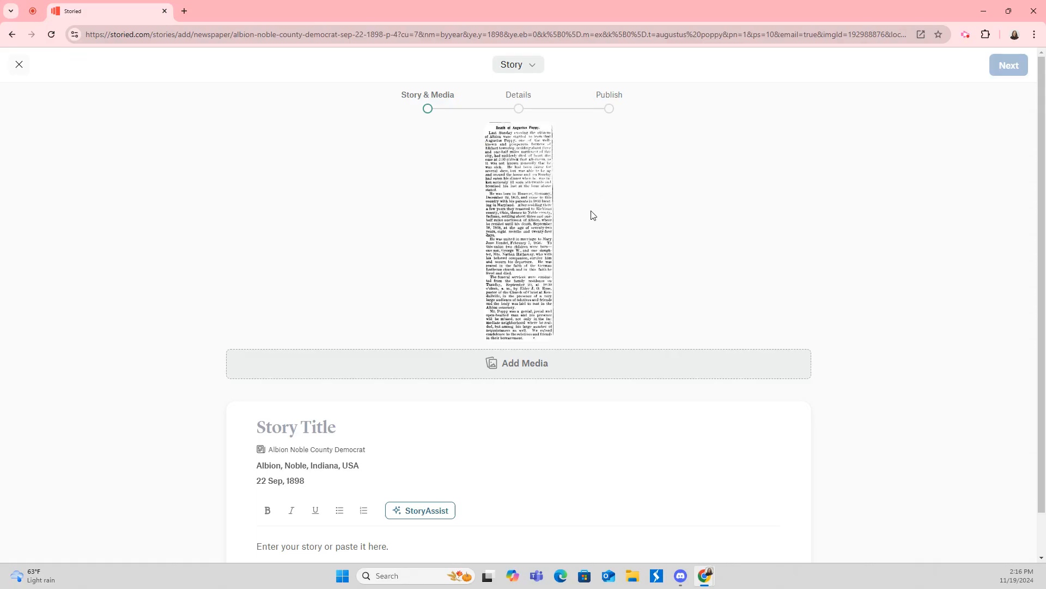
scroll(605, 224, down, 1)
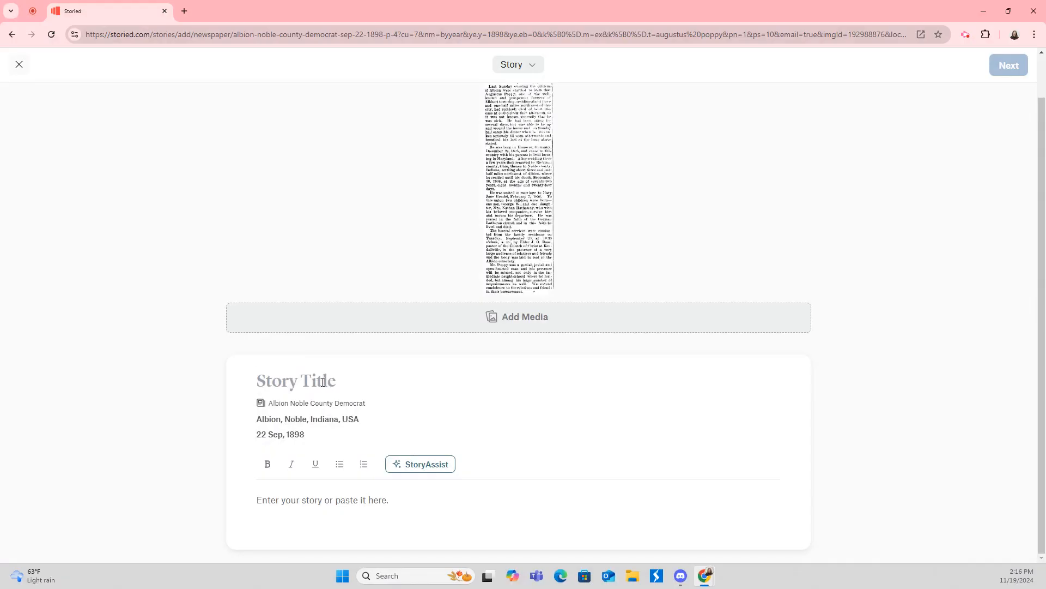
text(Augustus Poppy's Obi)
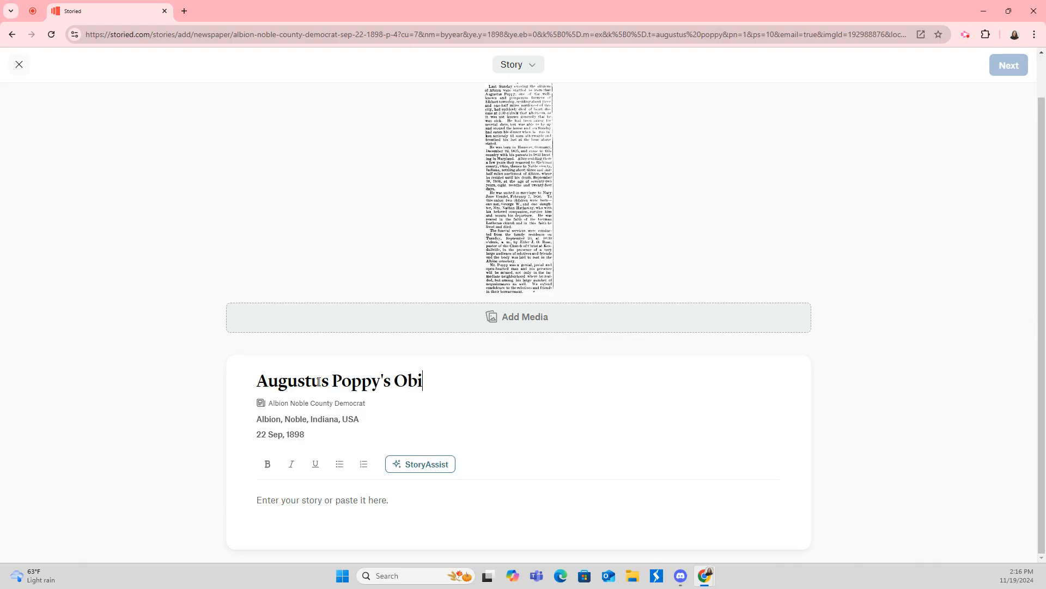
text(t)
click(348, 500)
text(tet)
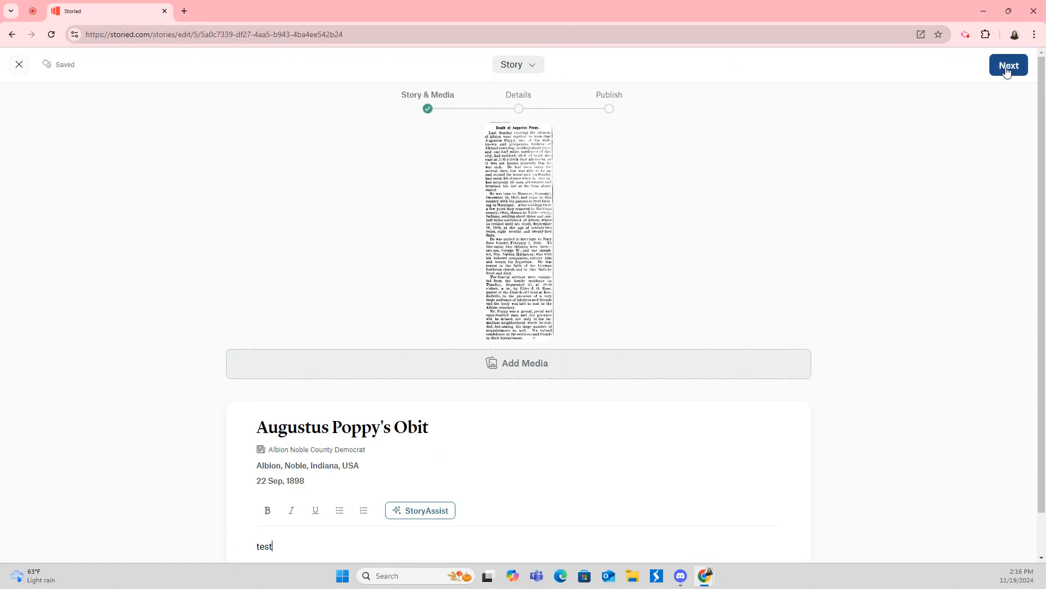
click(1007, 71)
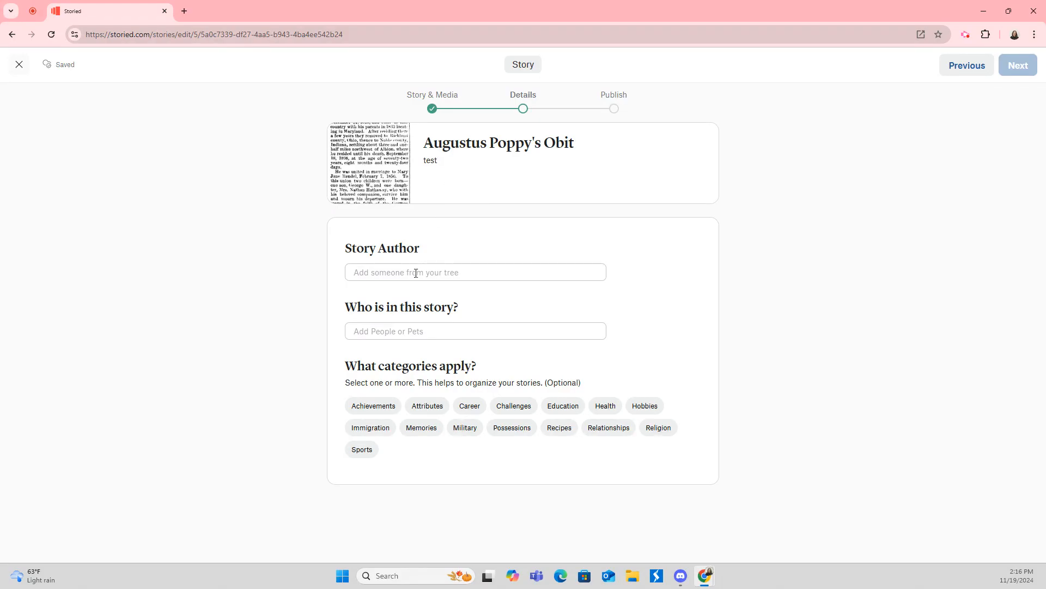
click(380, 329)
text(Augu)
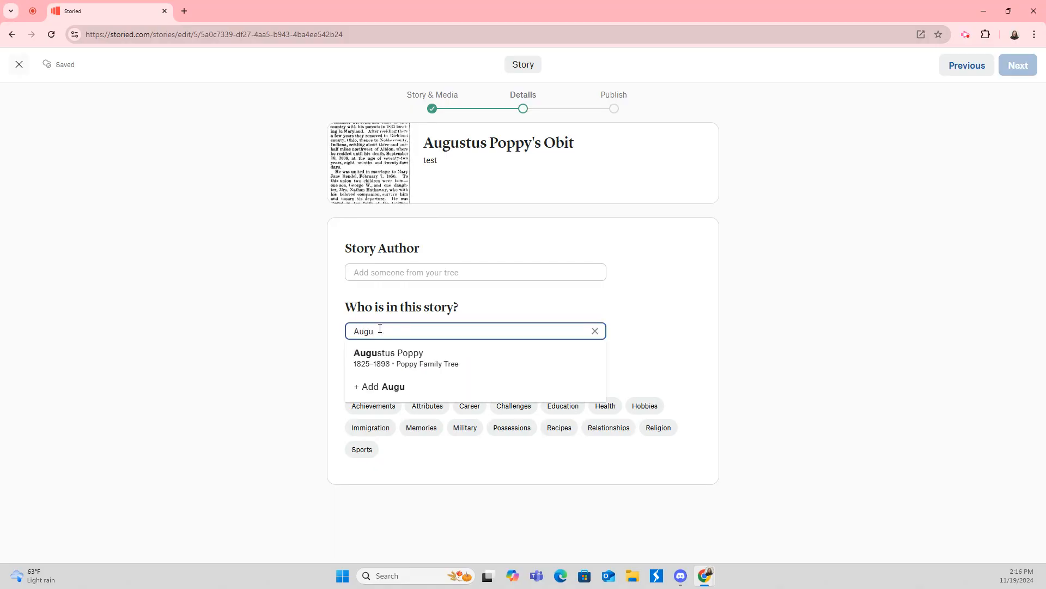
click(403, 354)
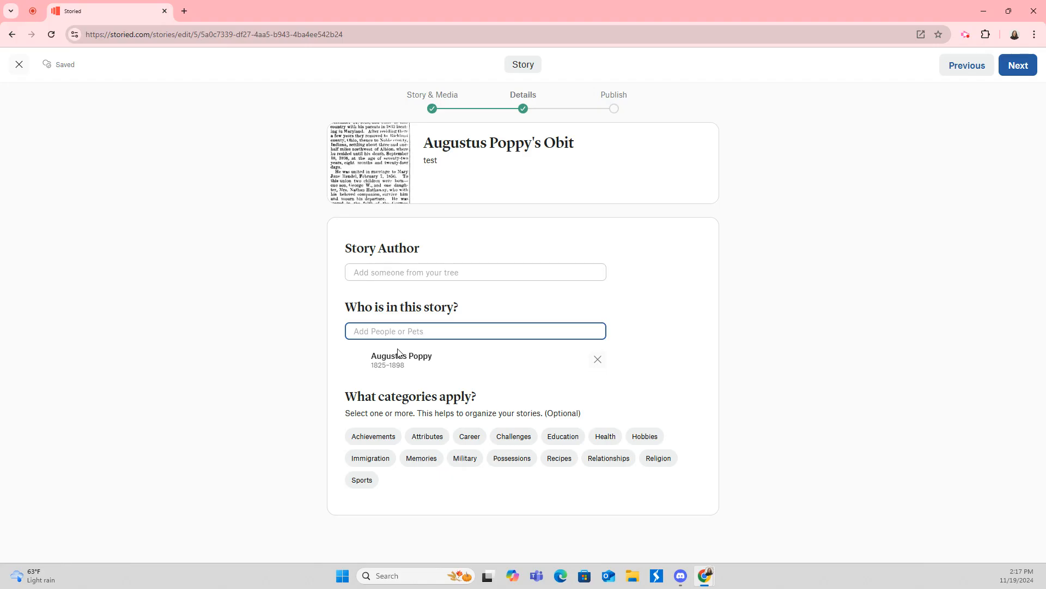
text(Ro)
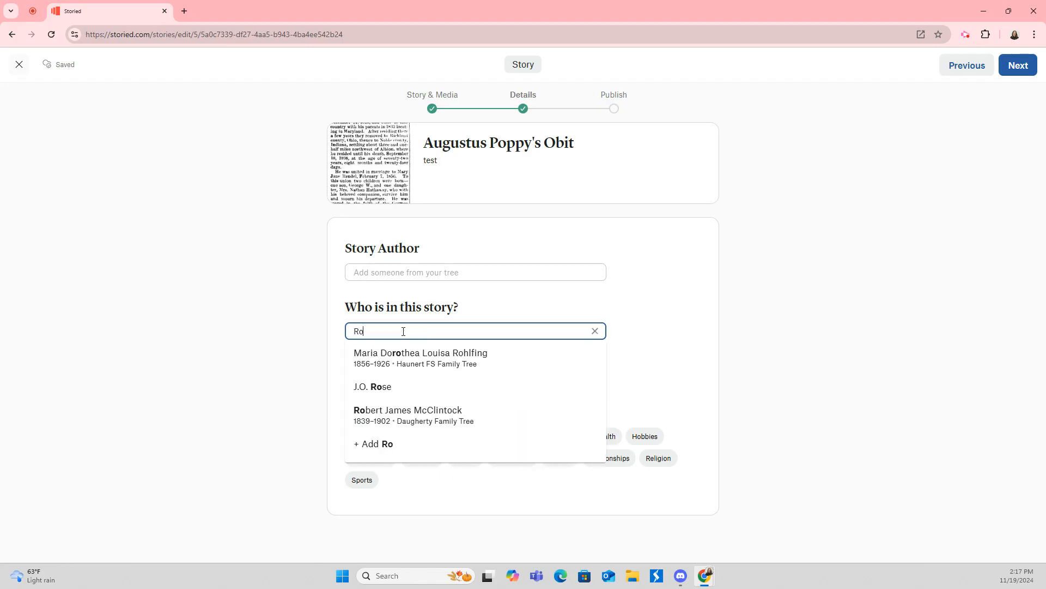
click(428, 385)
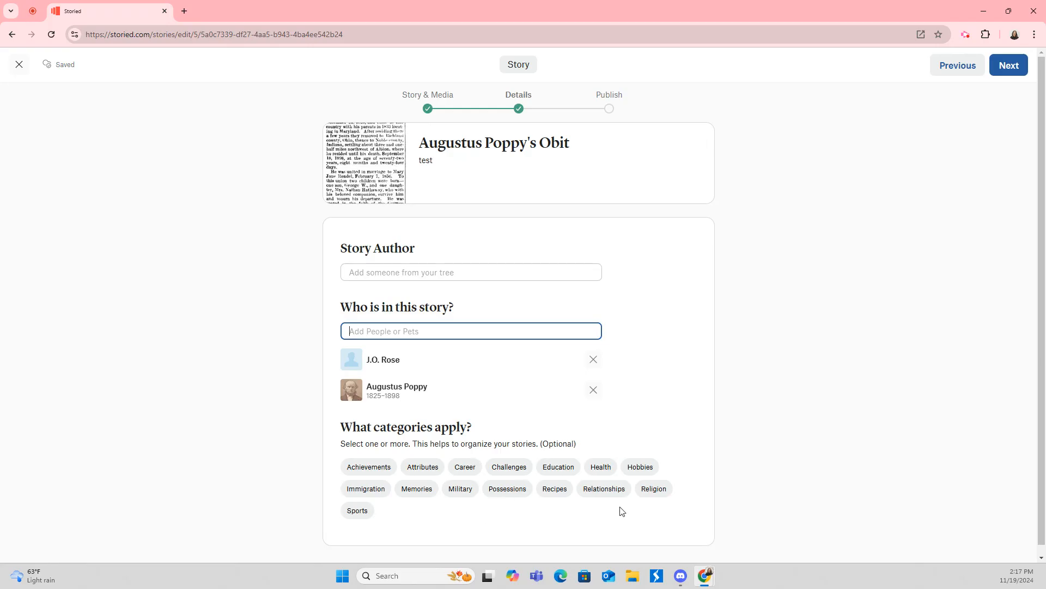
click(418, 490)
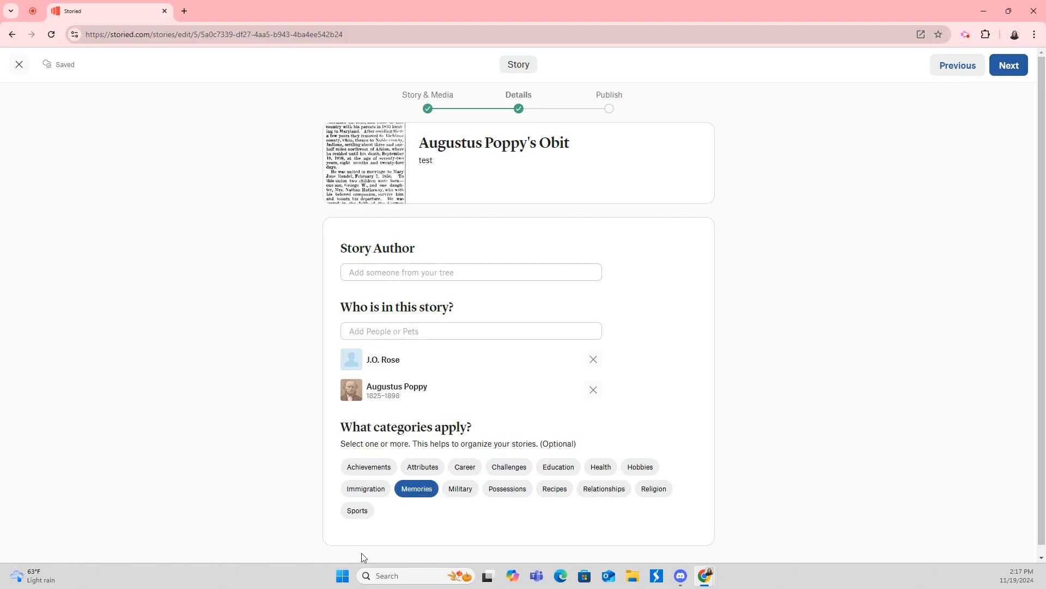
Publish the story as Private and return to the newspaper search results.
click(1007, 67)
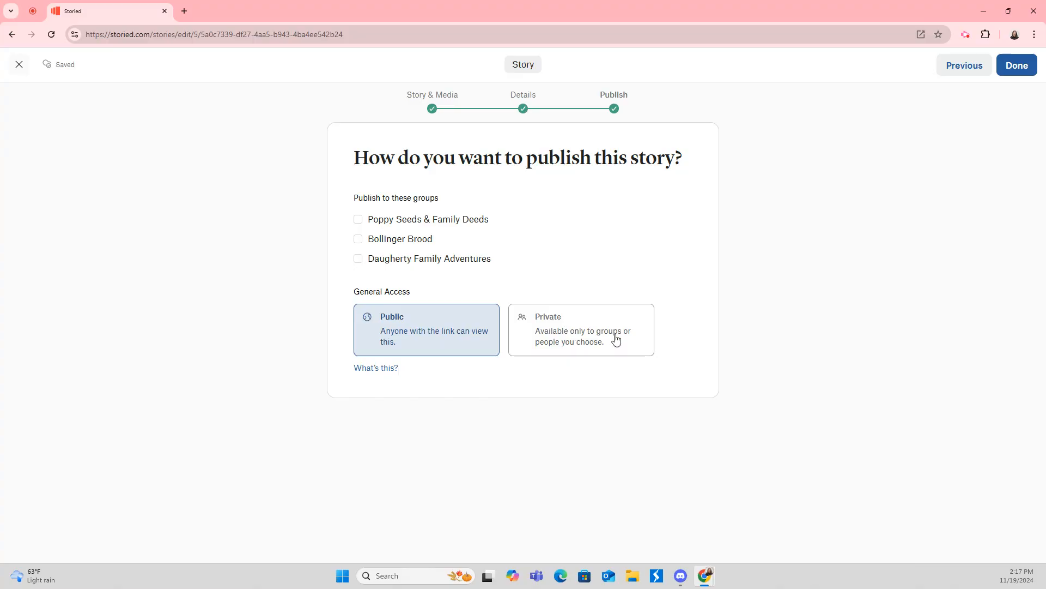
click(564, 330)
click(1019, 66)
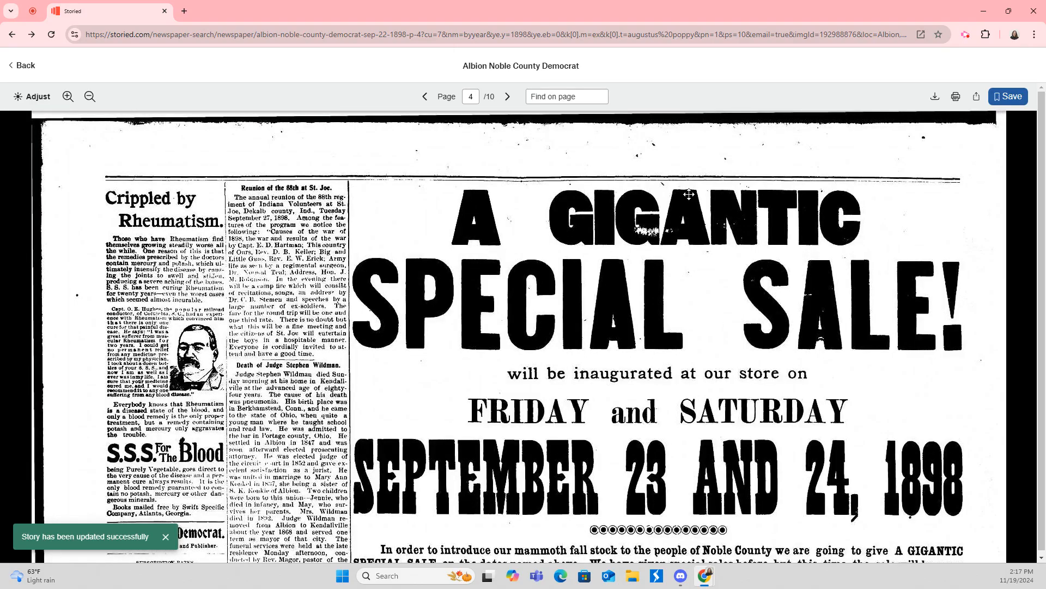
click(25, 65)
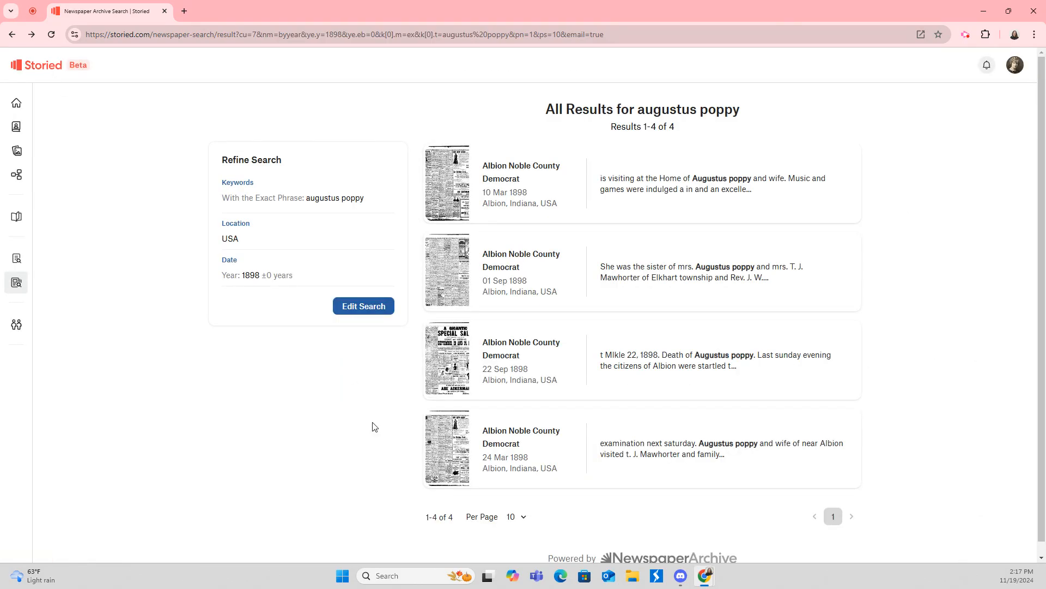
Go to the home feed and open the My Stories list.
click(19, 106)
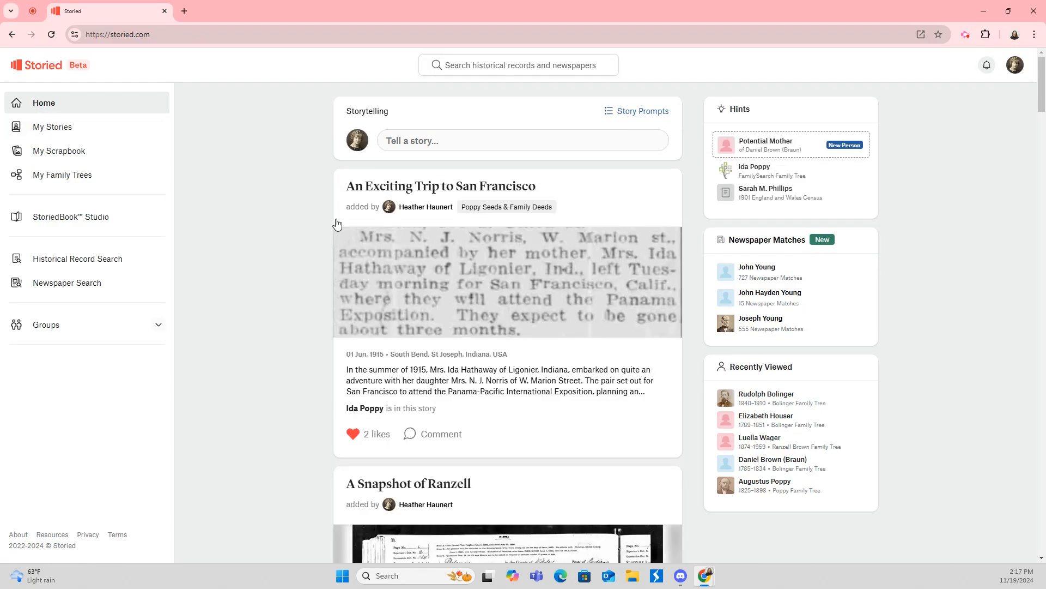
scroll(337, 223, down, 10)
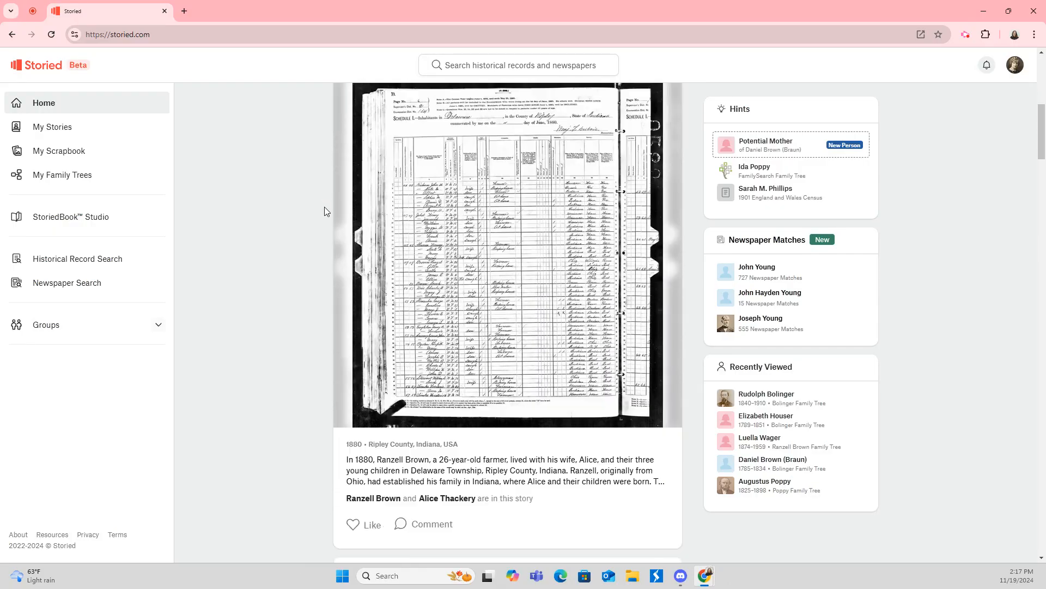
scroll(322, 210, down, 8)
scroll(322, 212, up, 6)
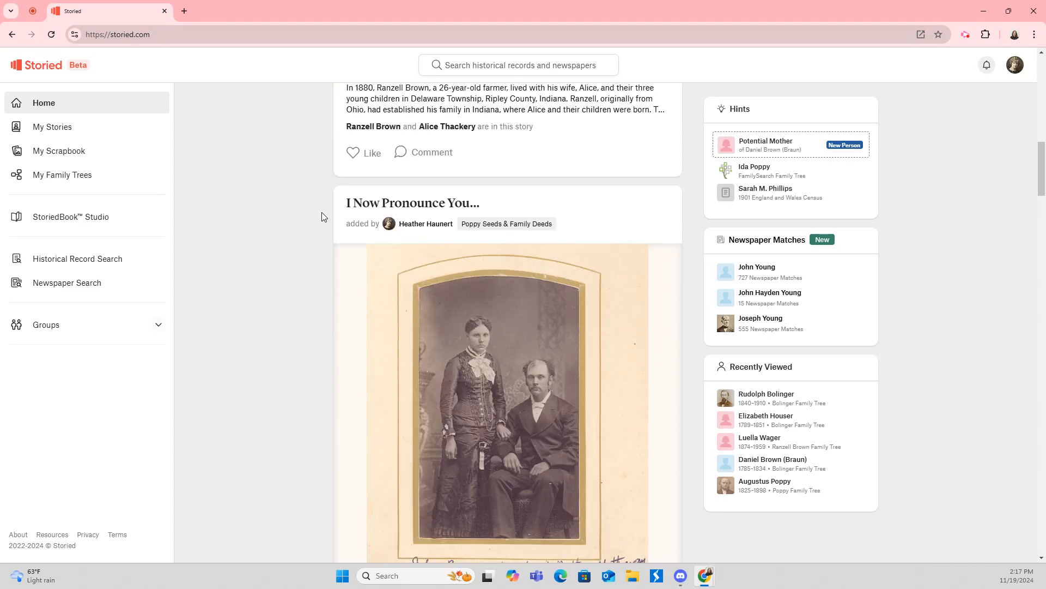
scroll(313, 212, up, 1)
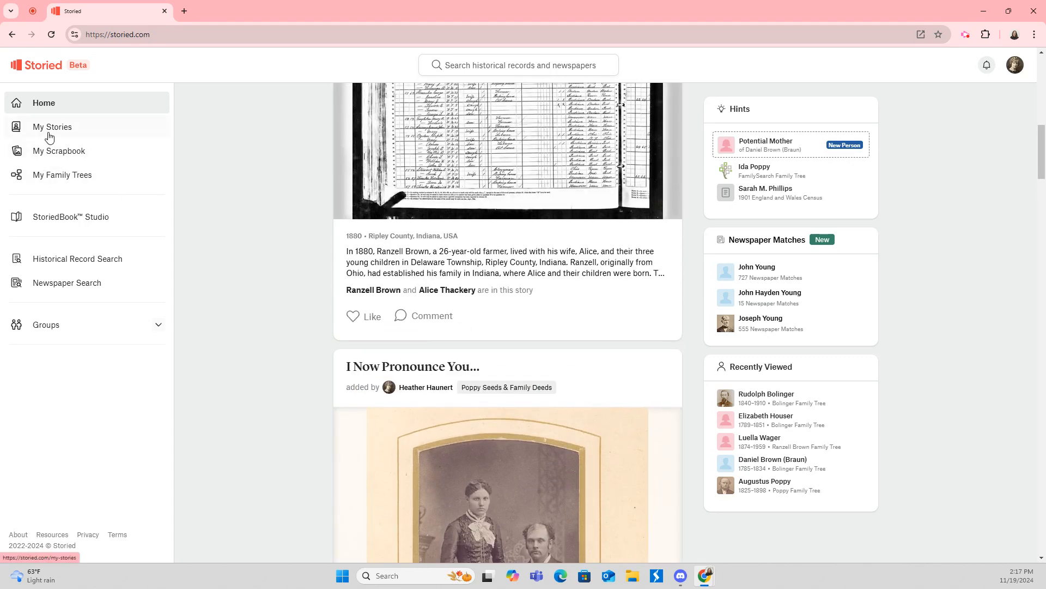
click(49, 136)
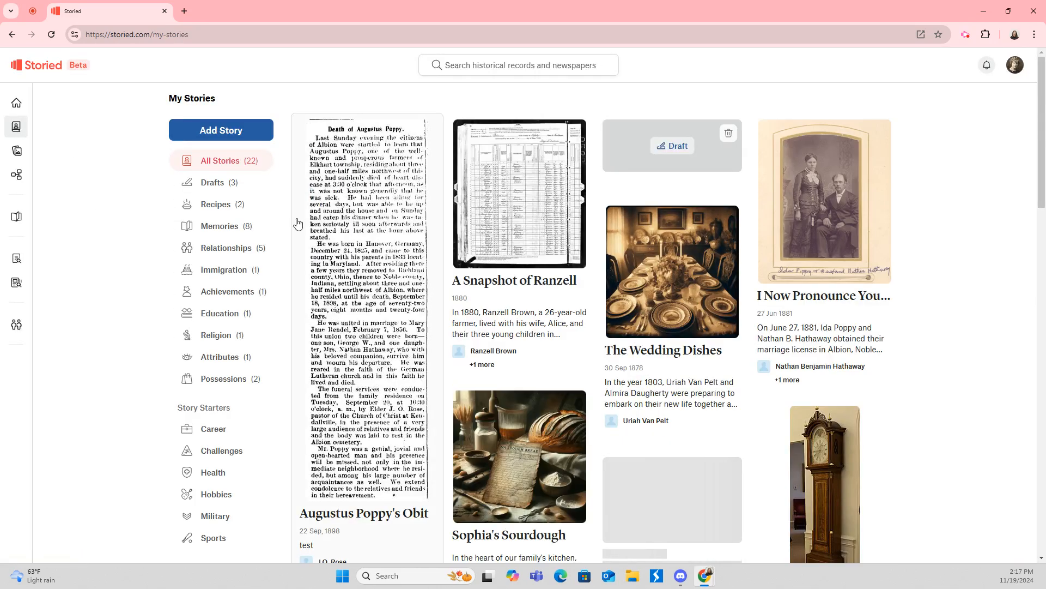
click(375, 228)
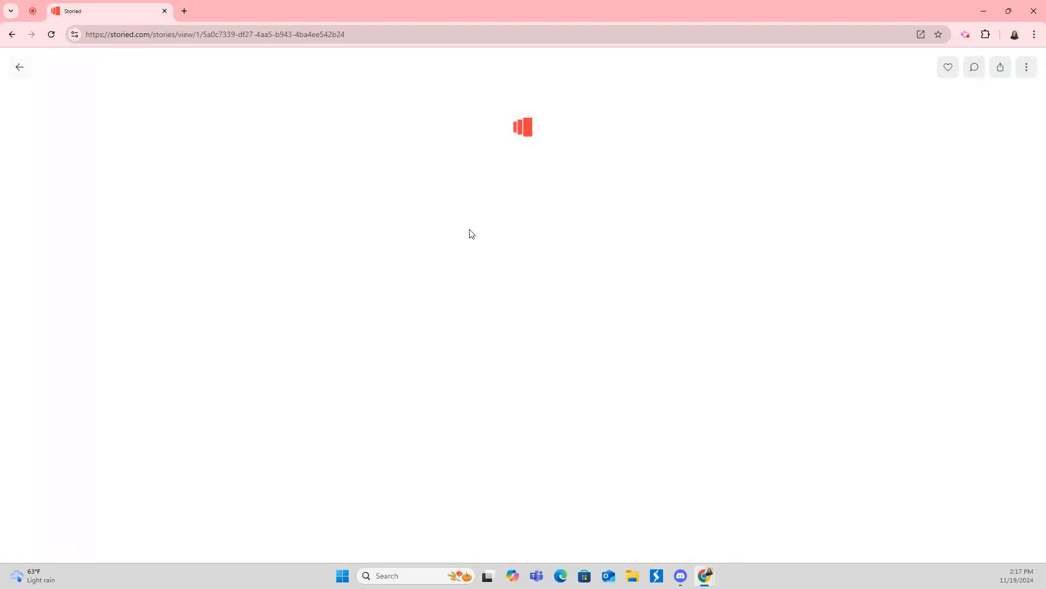
scroll(565, 243, down, 3)
scroll(310, 179, up, 3)
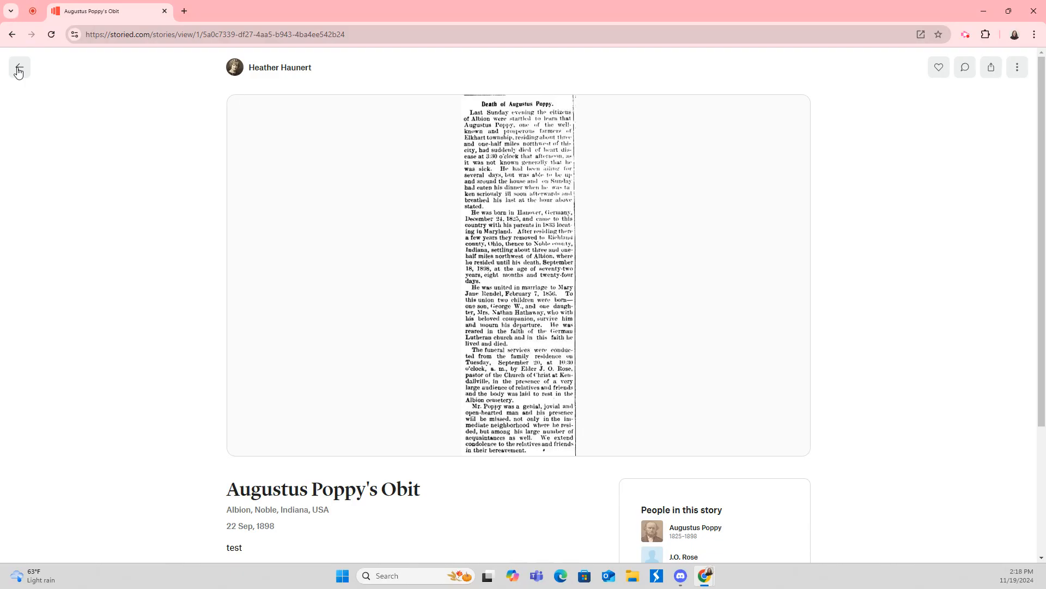
click(18, 68)
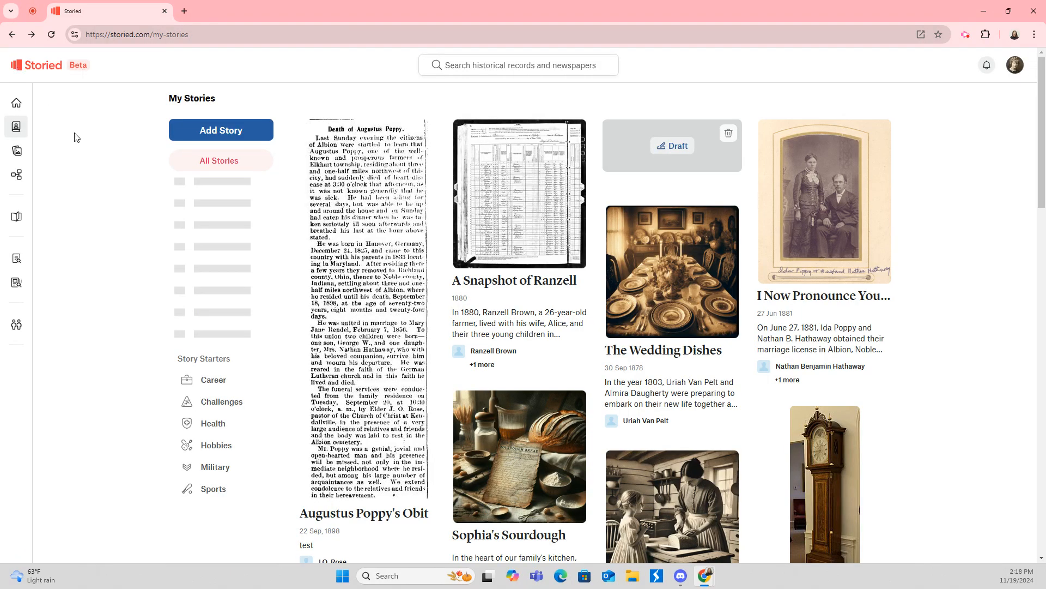
click(20, 109)
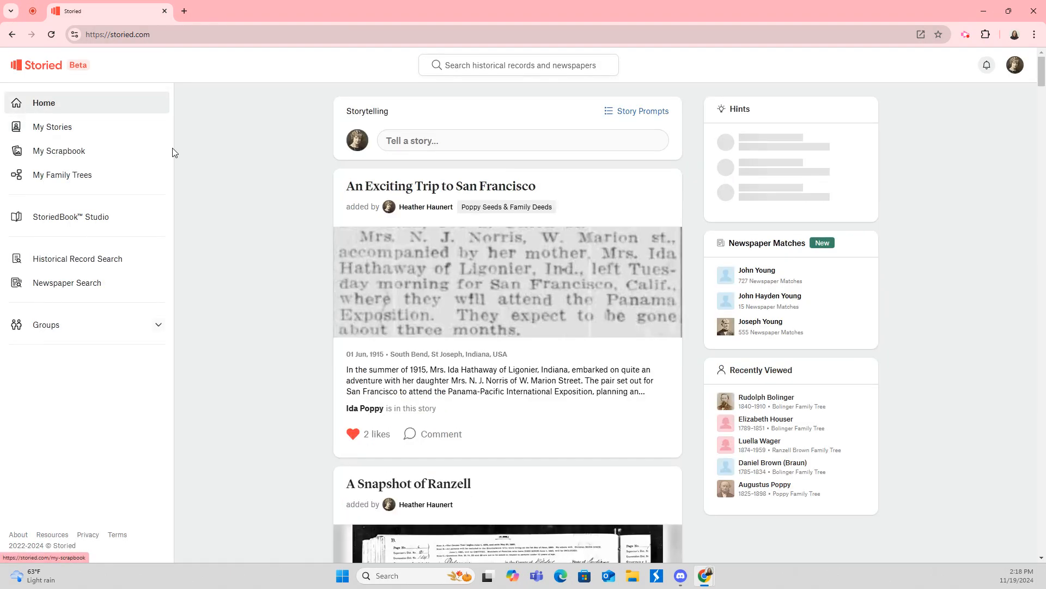